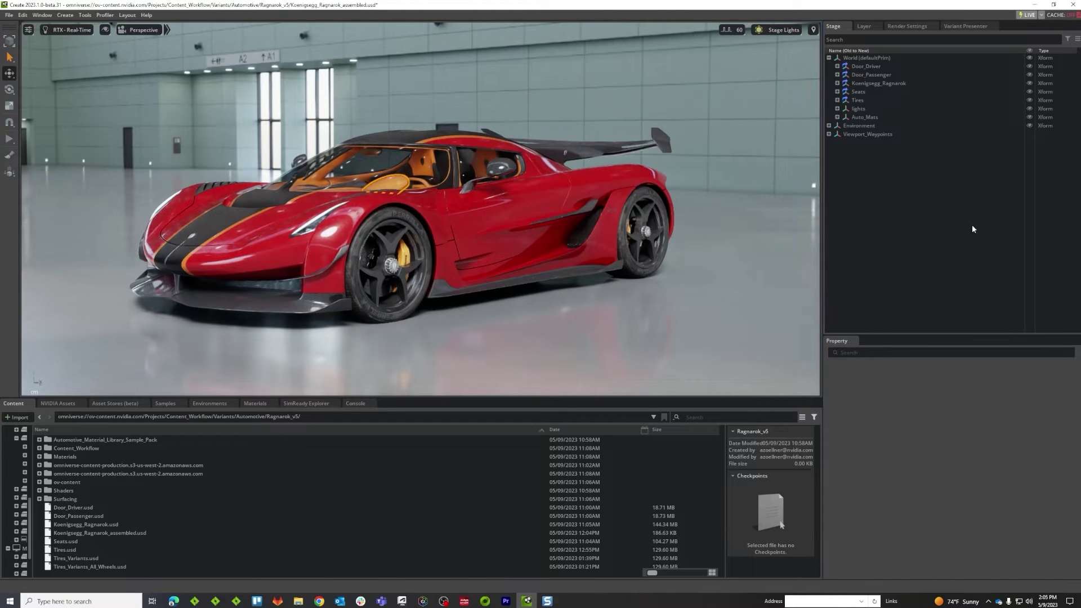
# Select the red sports car's Tires group by picking its front wheel in the viewport
pyautogui.click(397, 244)
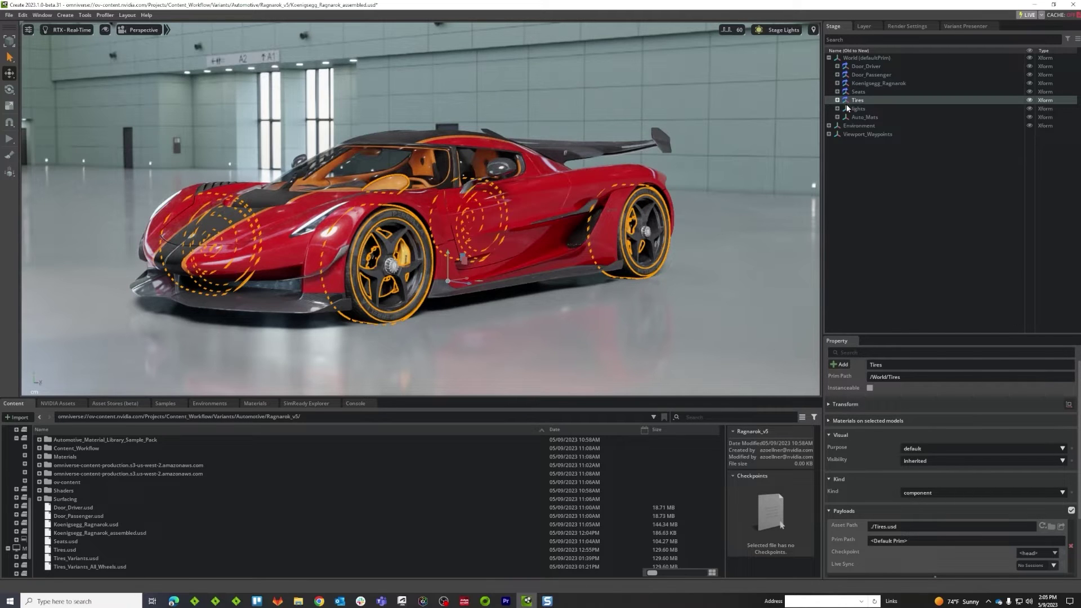
# Turn off Include References and Payloads in Select Mode, then pick the sidewall_driver_front mesh
pyautogui.click(9, 41)
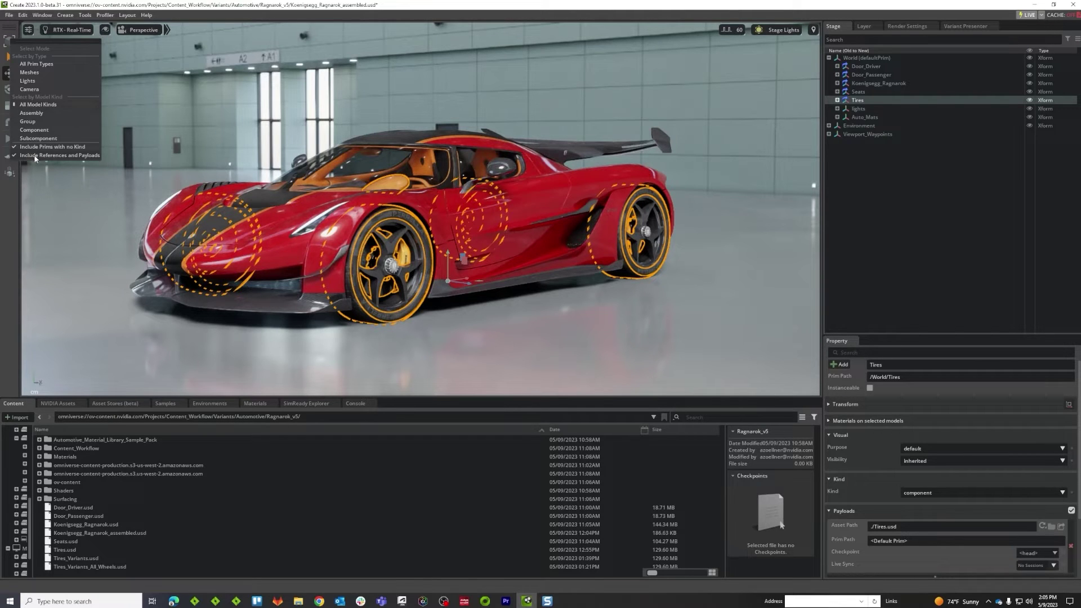
pyautogui.click(80, 161)
pyautogui.click(12, 42)
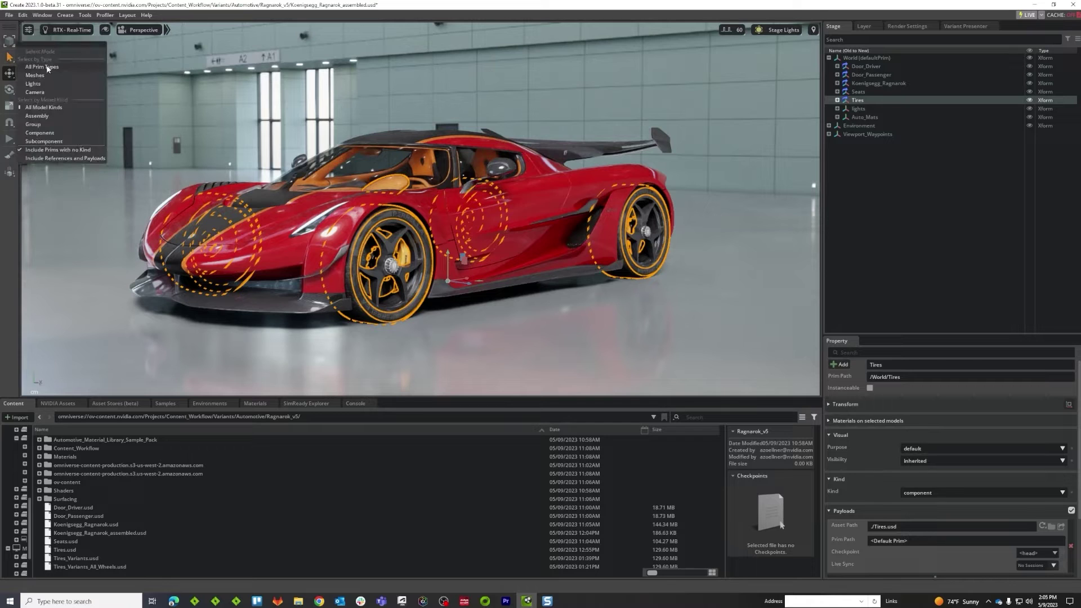
pyautogui.click(47, 67)
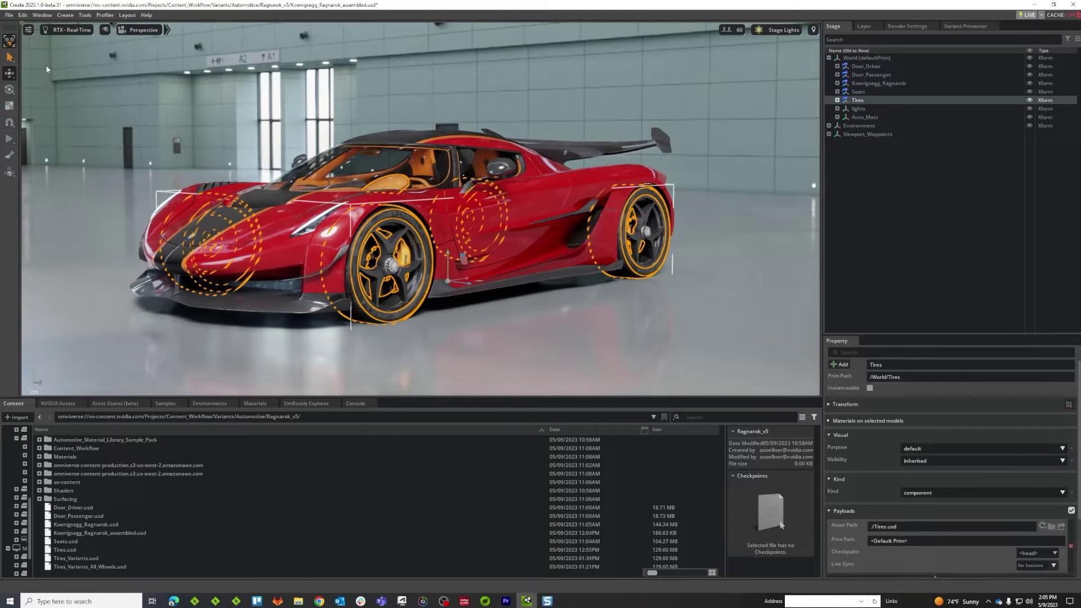
pyautogui.click(400, 218)
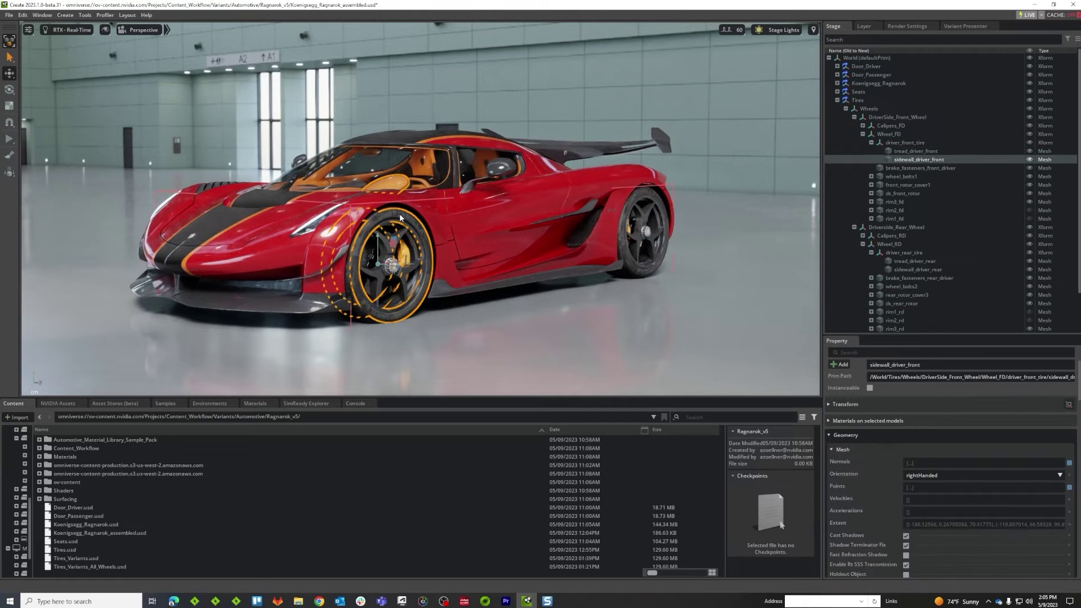
# Select the rim3_fd rim mesh and turn off the viewport Selection Outline
pyautogui.click(374, 280)
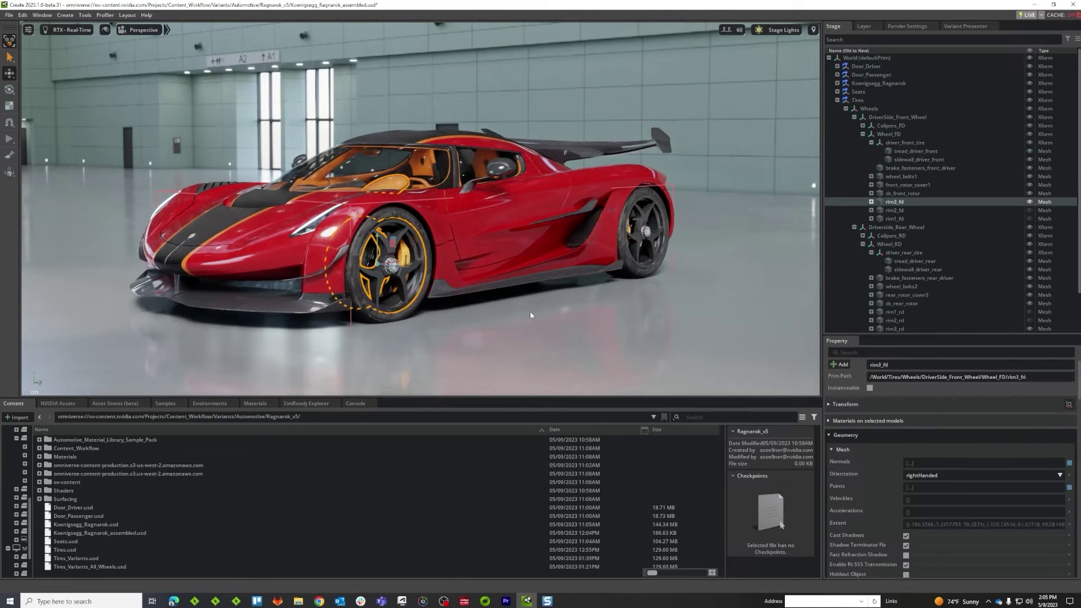
pyautogui.click(106, 31)
pyautogui.click(130, 83)
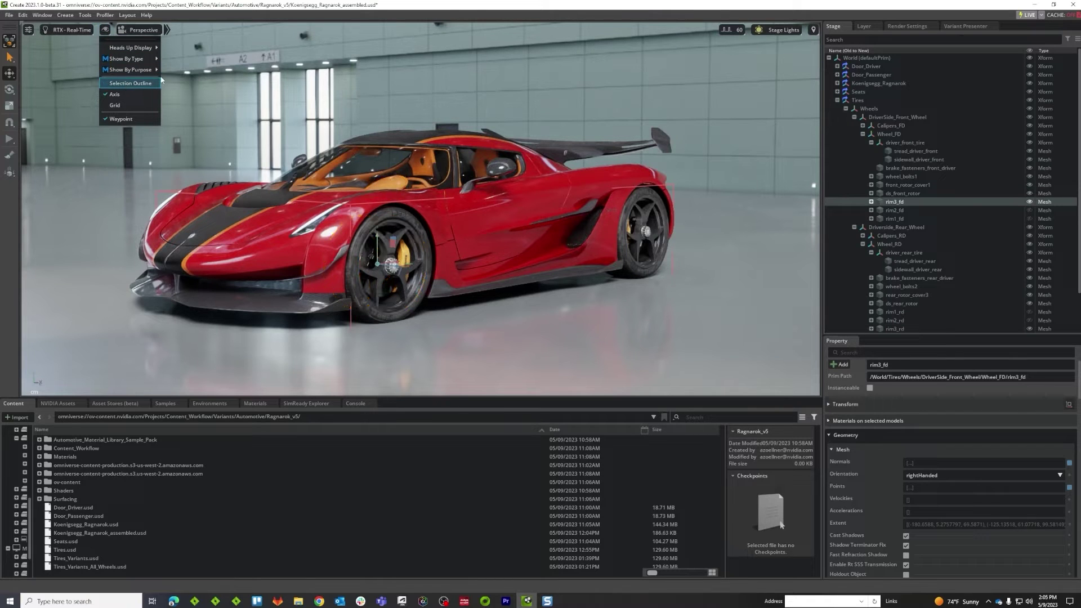
pyautogui.click(881, 202)
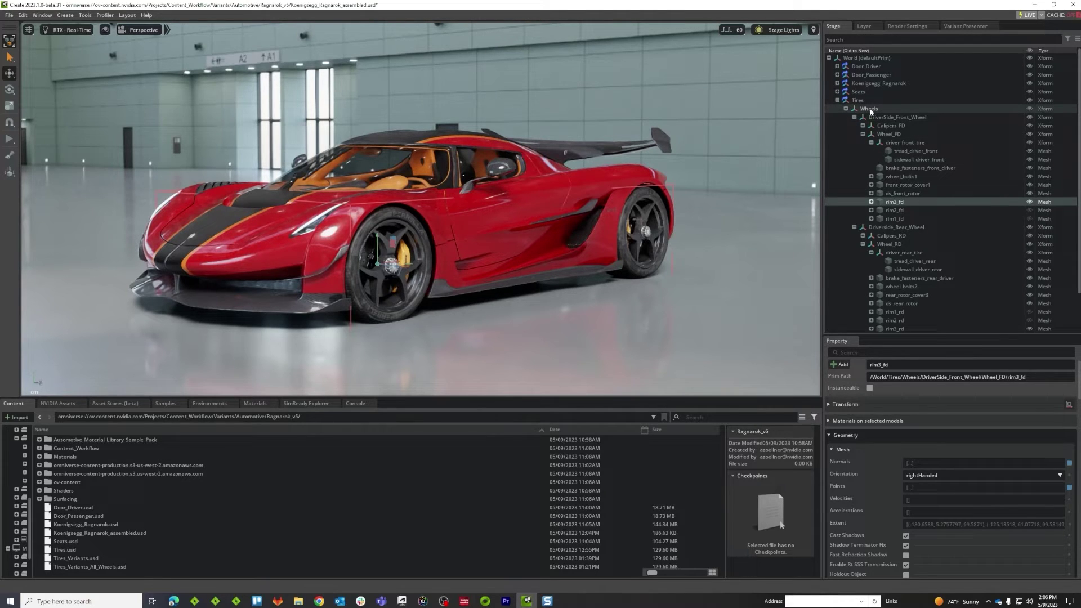
# Open the Variant Editor for Wheel_FD via Edit Variants and move it up-left
pyautogui.click(890, 134)
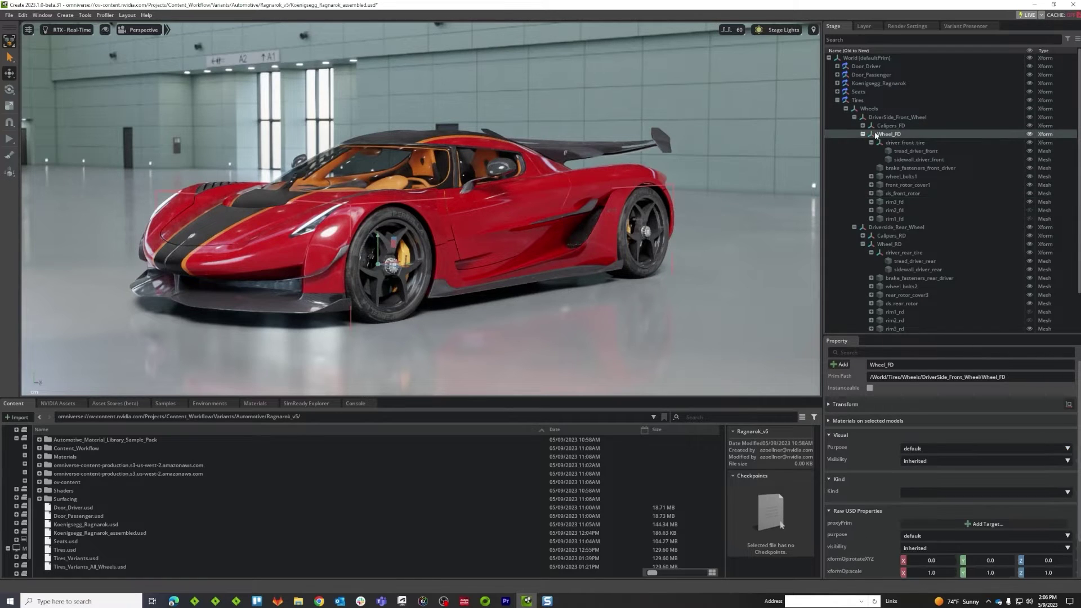
pyautogui.click(863, 134)
pyautogui.rightClick(893, 134)
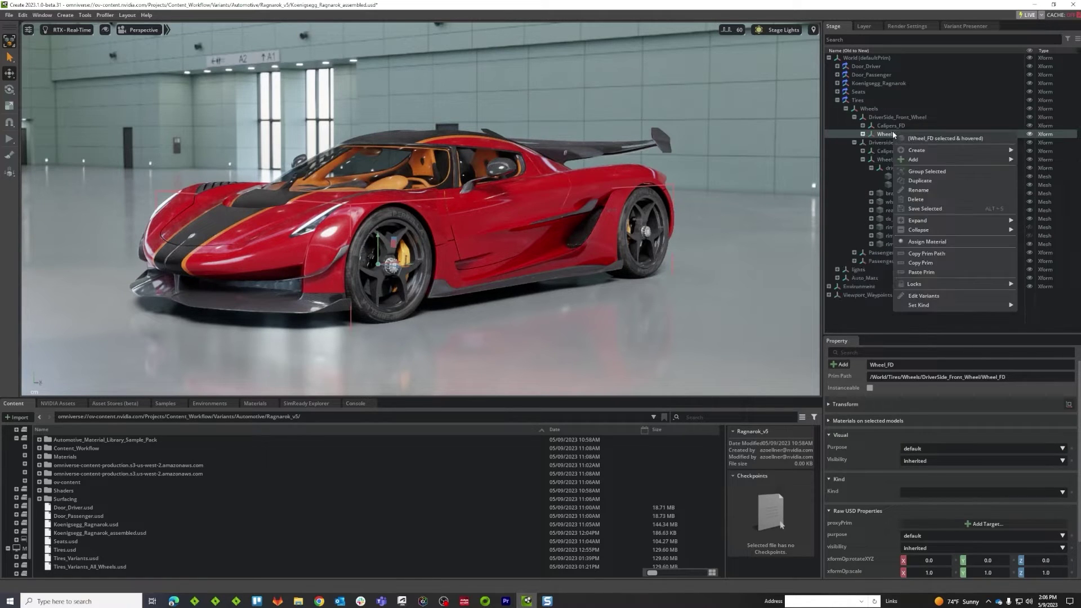
pyautogui.moveTo(923, 309)
pyautogui.click(914, 299)
pyautogui.moveTo(735, 295); pyautogui.dragTo(684, 230)
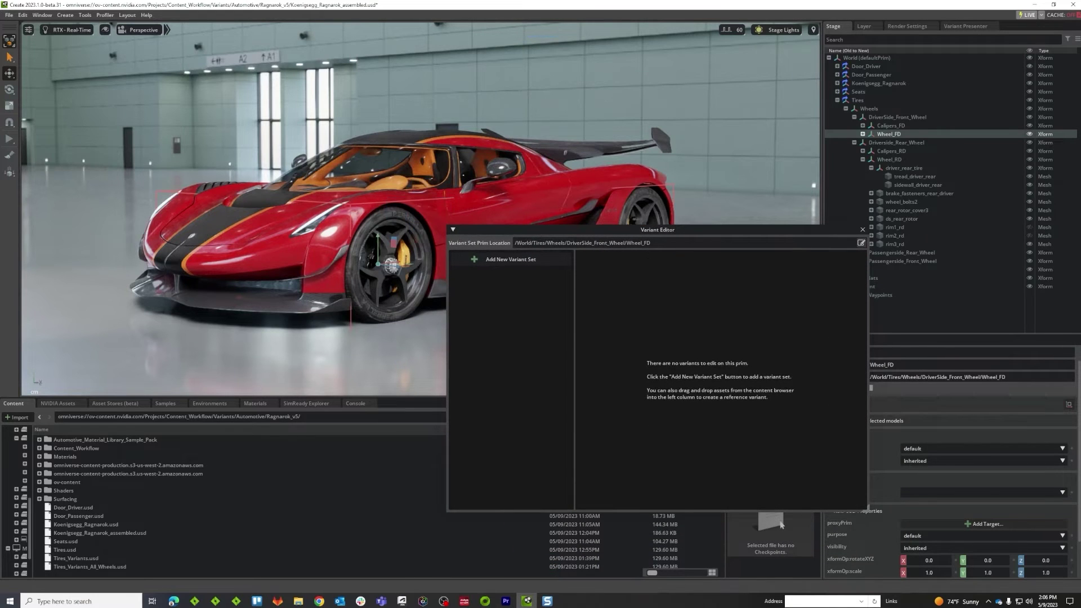
pyautogui.doubleClick(637, 243)
# Expand Wheel_FD to show its child meshes, nudge the editor left, and reselect Wheel_FD
pyautogui.click(862, 135)
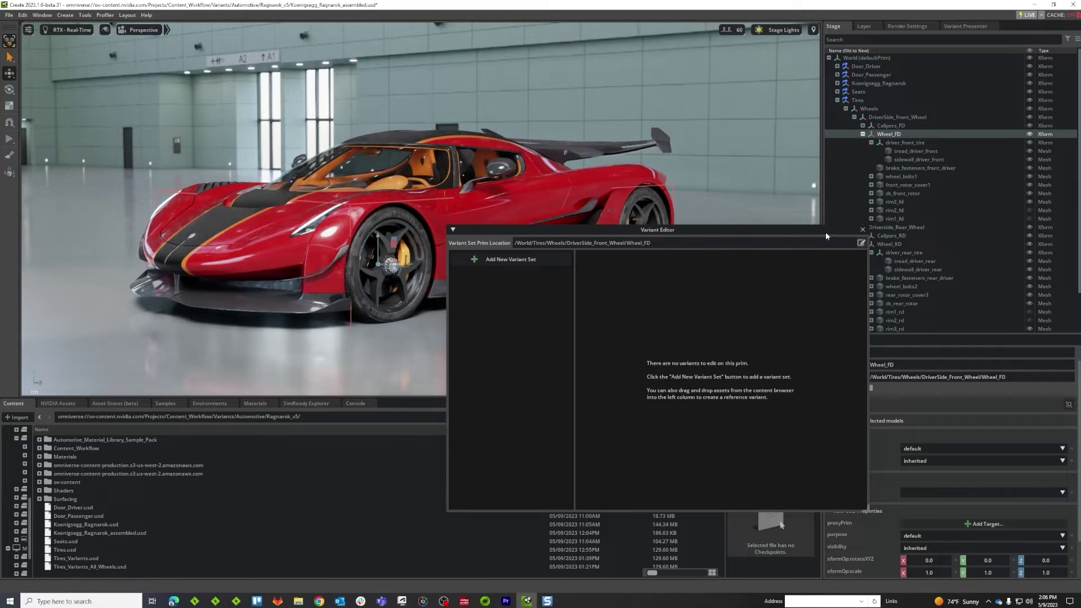
pyautogui.moveTo(822, 228); pyautogui.dragTo(814, 230)
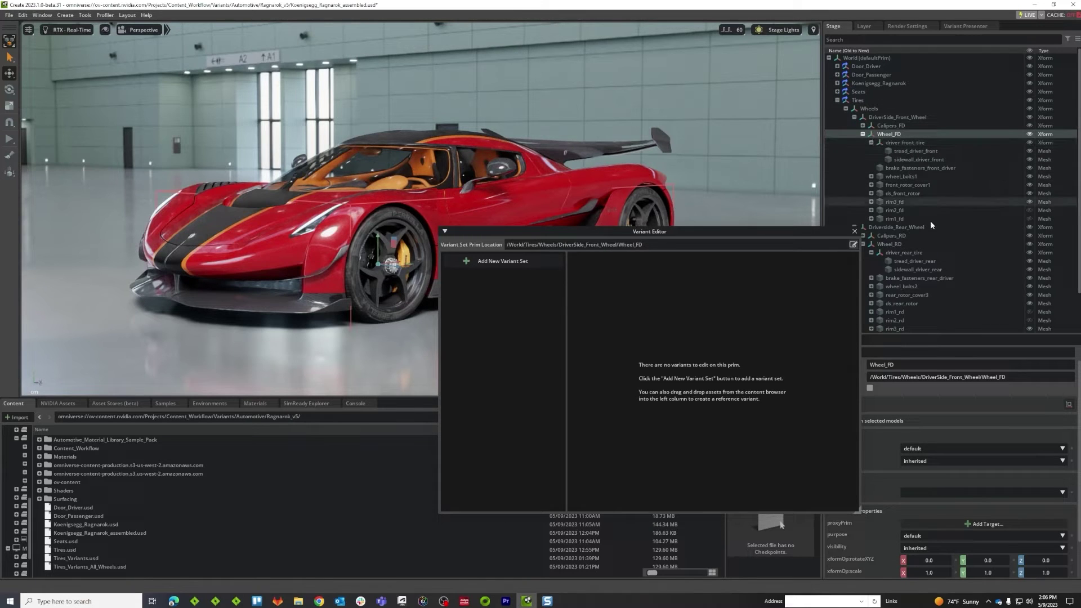
pyautogui.click(856, 60)
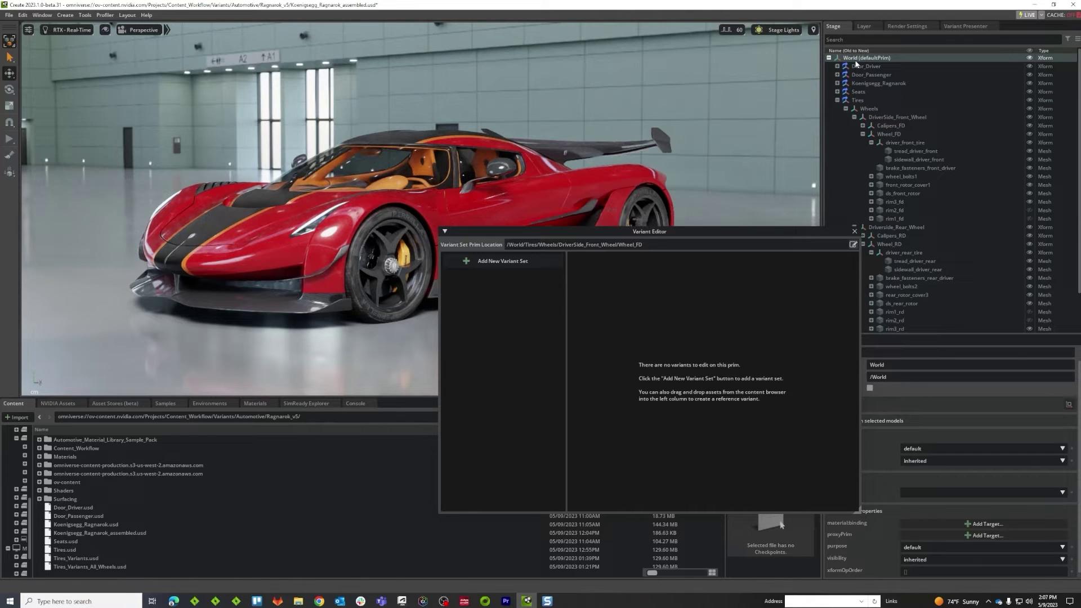
pyautogui.click(893, 134)
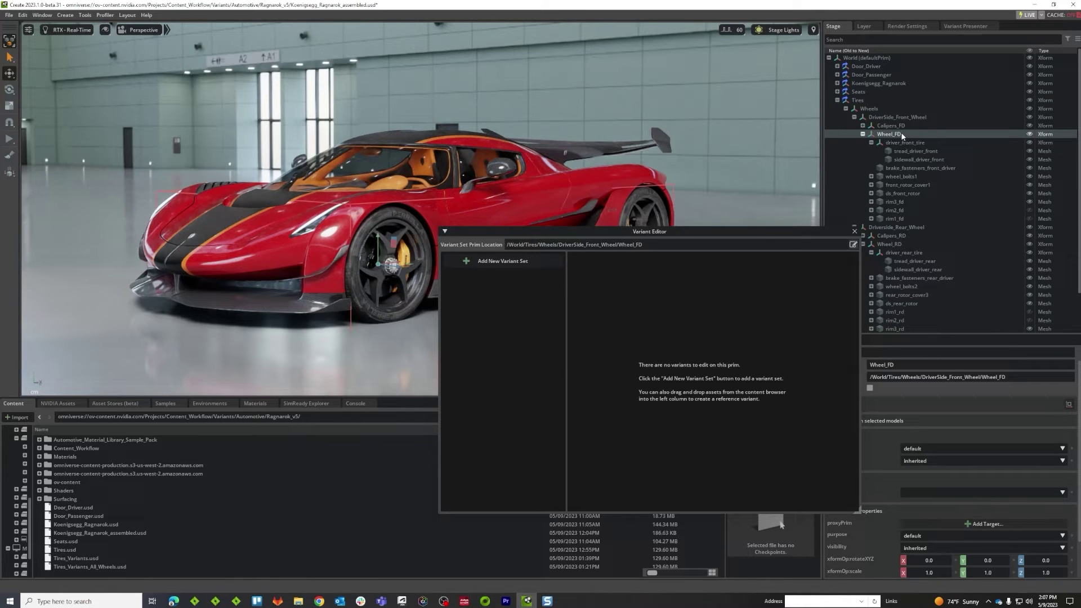
# Add a new variant set to Wheel_FD and rename it Rims_FD
pyautogui.click(500, 263)
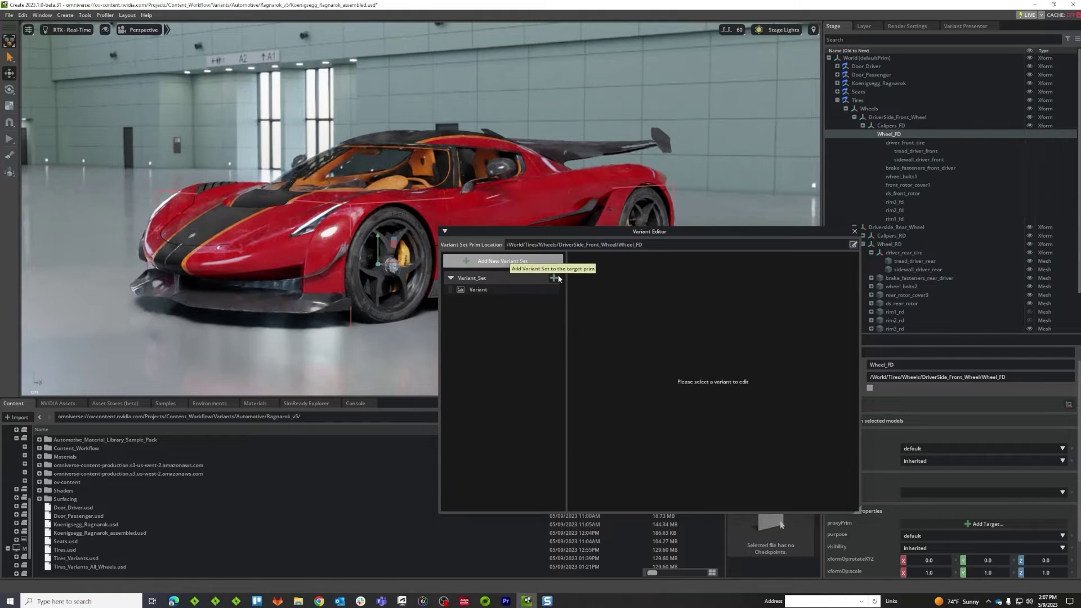
pyautogui.rightClick(483, 280)
pyautogui.click(496, 294)
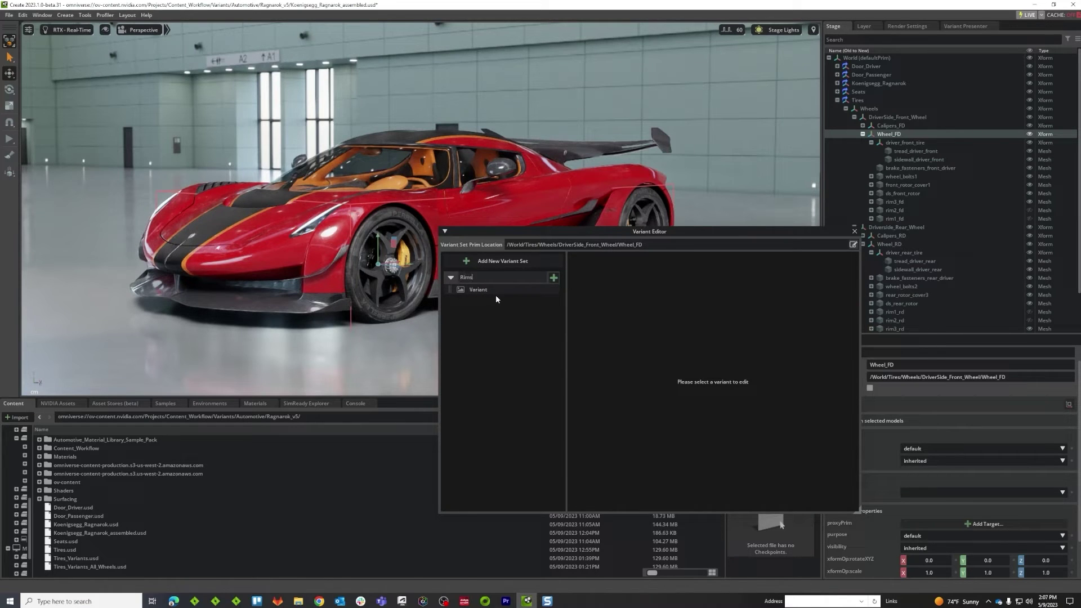
pyautogui.write('Rims_FD')
pyautogui.press('Return')
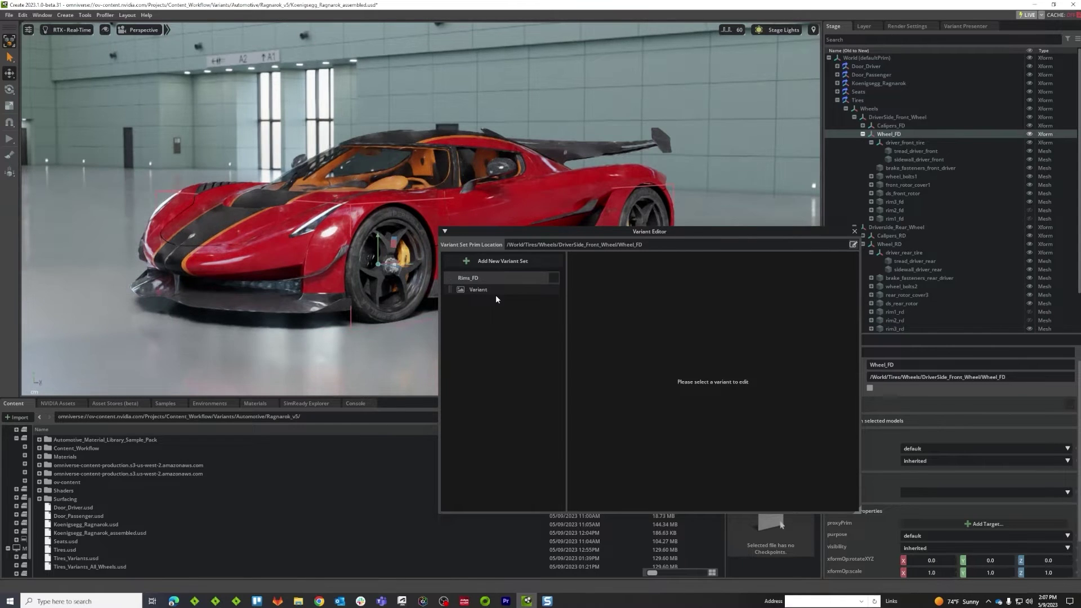
# Rename the variant set's default variant to Rim1
pyautogui.click(497, 292)
pyautogui.rightClick(497, 293)
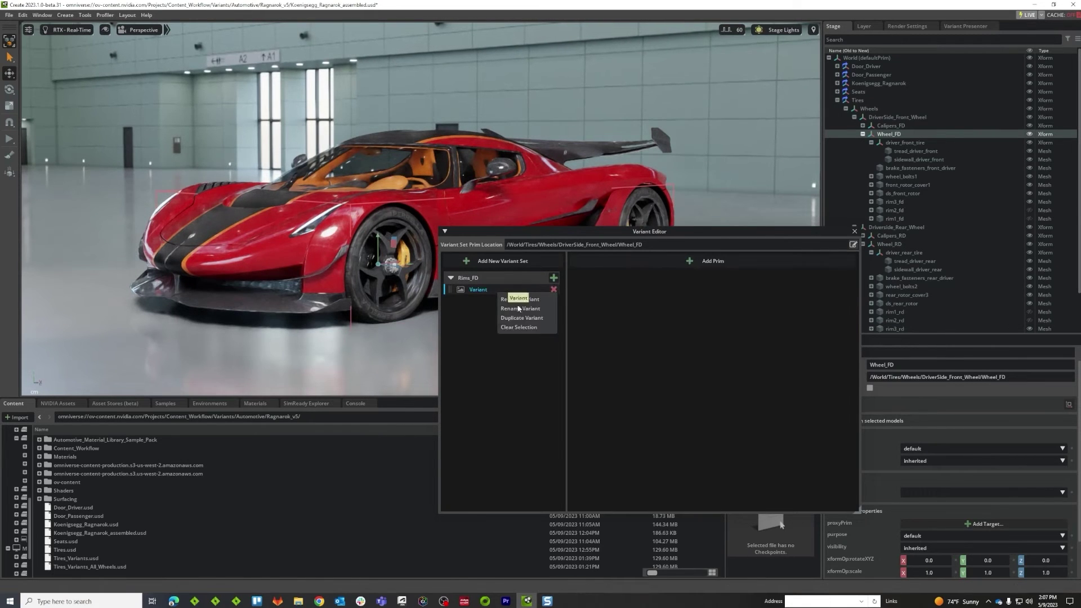
pyautogui.click(507, 309)
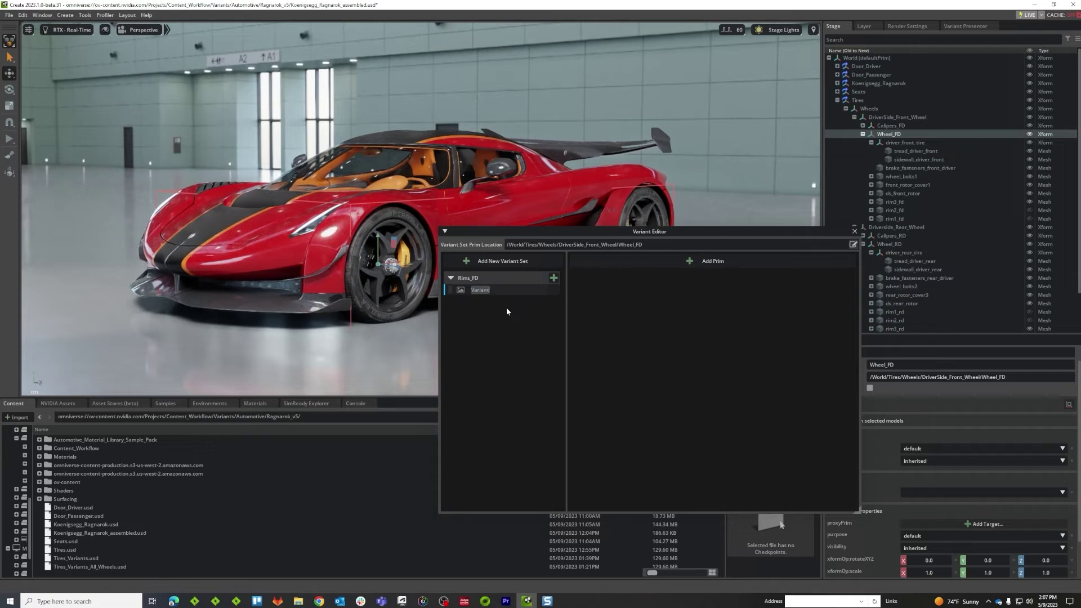
pyautogui.press('Return')
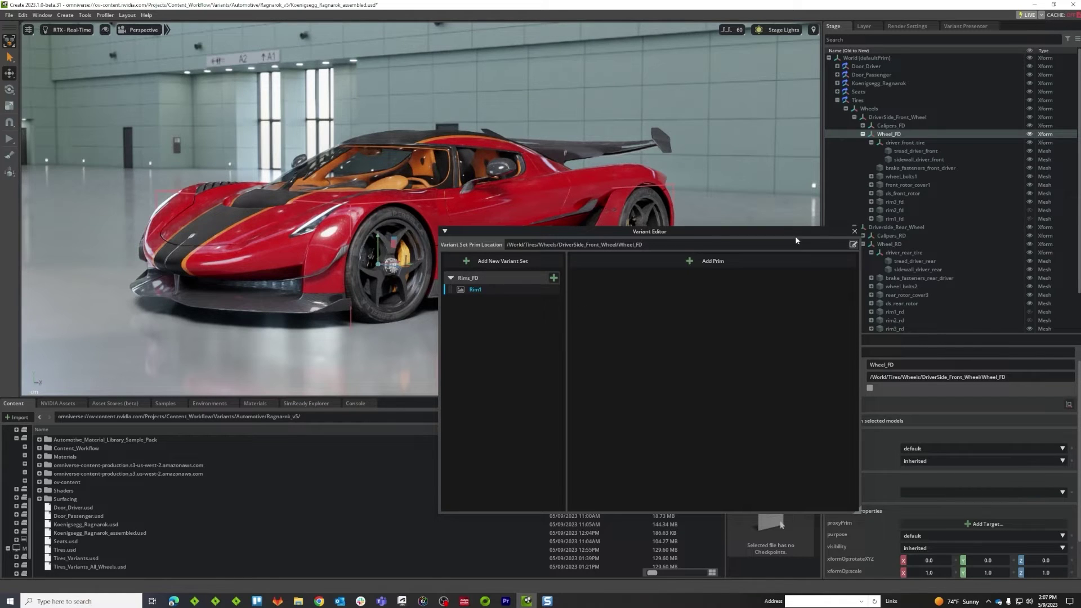
# Drag rim3_fd, rim2_fd and rim1_fd from the Stage tree into Rim1 as target prims
pyautogui.moveTo(803, 231); pyautogui.dragTo(756, 256)
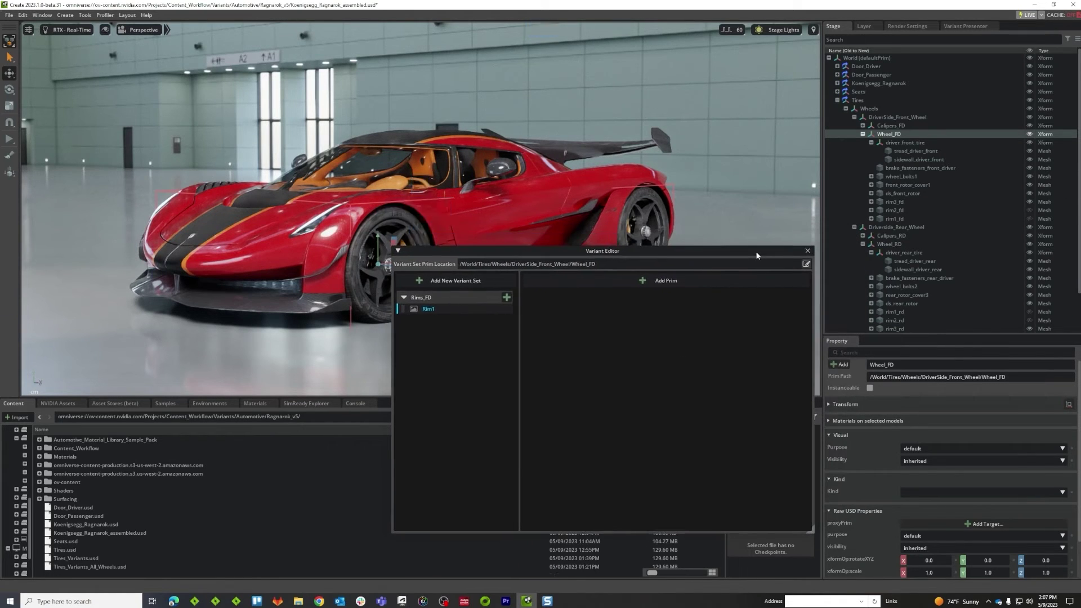
pyautogui.click(897, 200)
pyautogui.keyDown('shift'); pyautogui.click(894, 218); pyautogui.keyUp('shift')
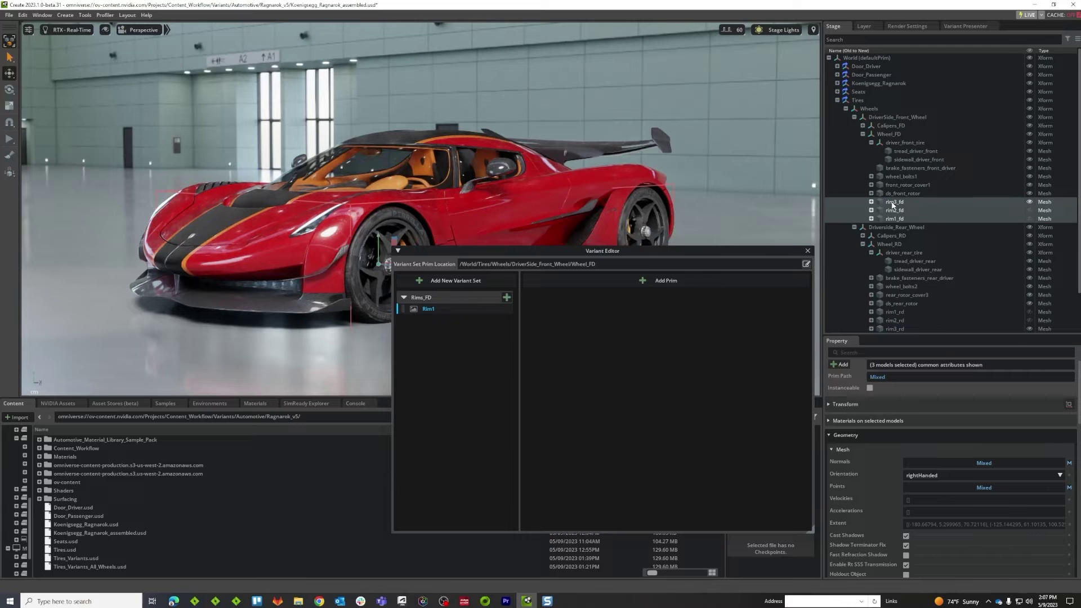
pyautogui.moveTo(893, 205); pyautogui.dragTo(570, 324)
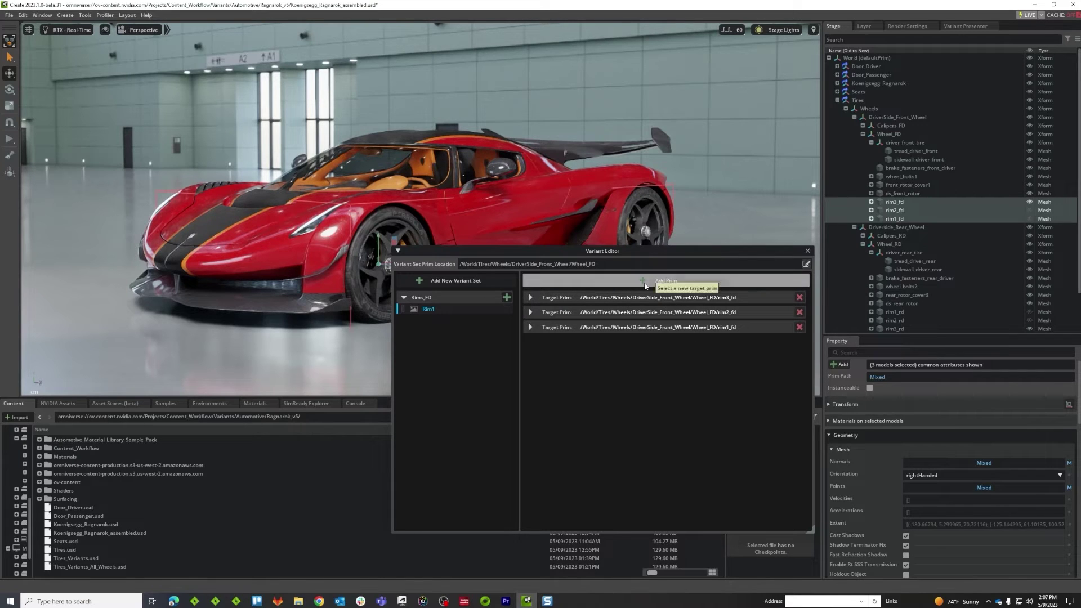
# Browse Tires > Wheels in the prim picker, then close it without adding a target
pyautogui.click(670, 281)
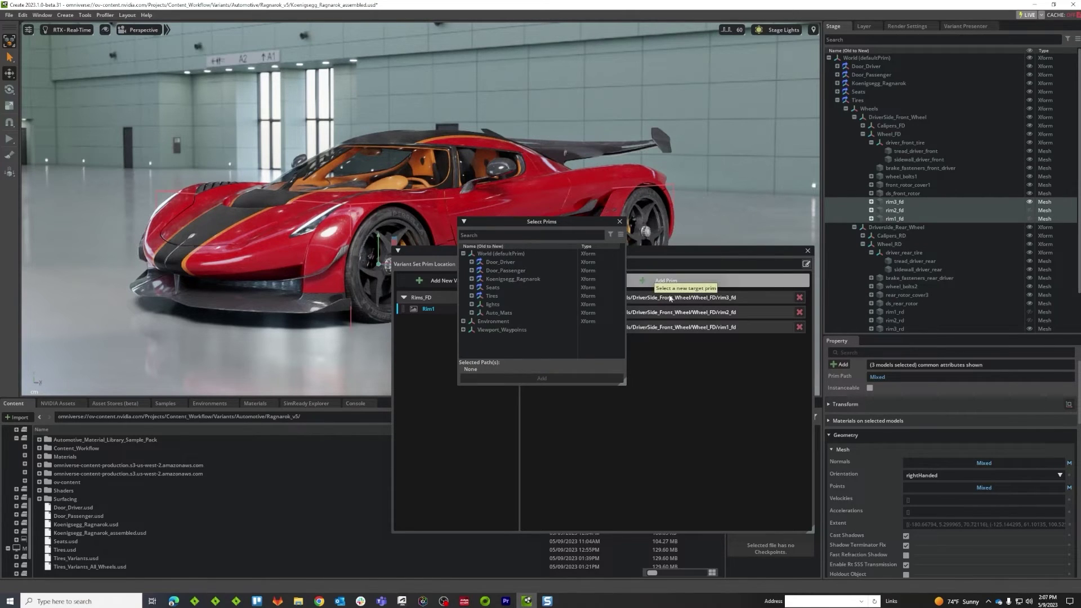
pyautogui.click(472, 296)
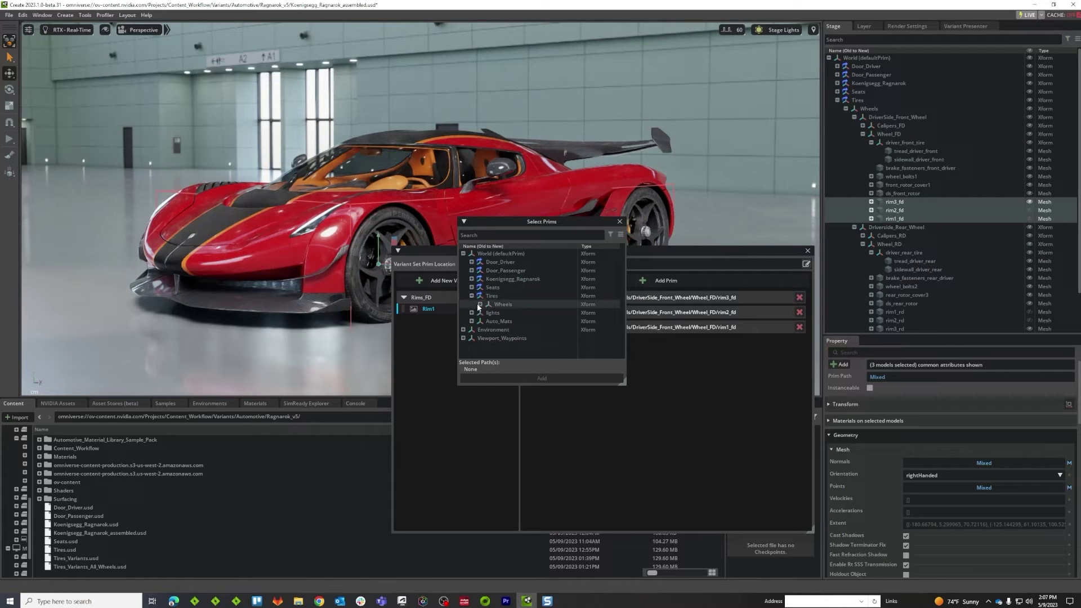
pyautogui.click(480, 303)
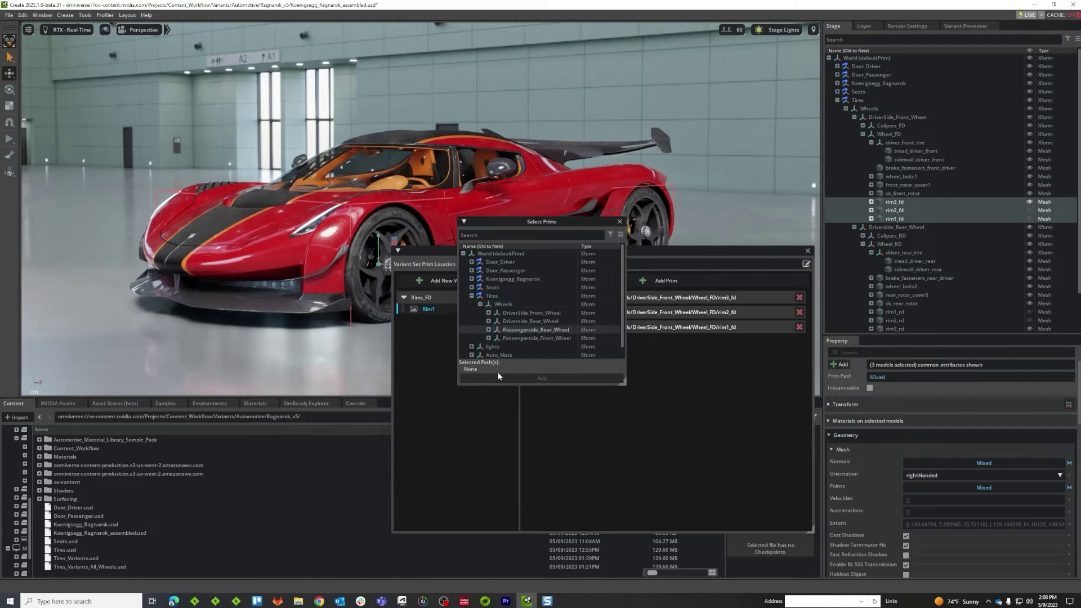
pyautogui.click(620, 222)
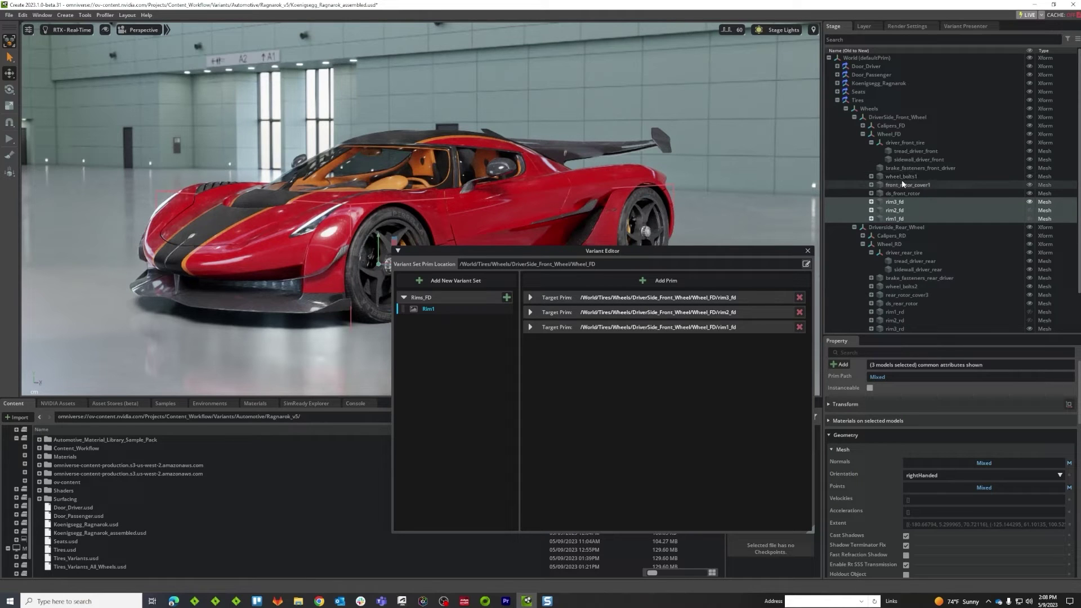
# Try adding rear rim1_rd (rejected), then expand the rim2_fd, rim1_fd and rim3_fd target rows
pyautogui.click(891, 312)
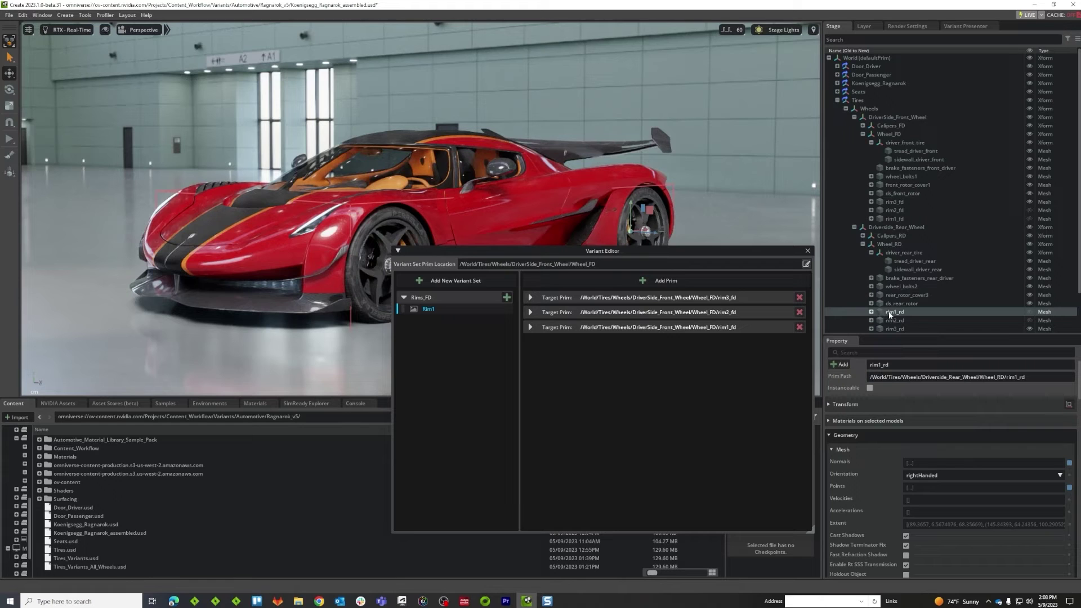
pyautogui.moveTo(705, 358); pyautogui.dragTo(603, 379)
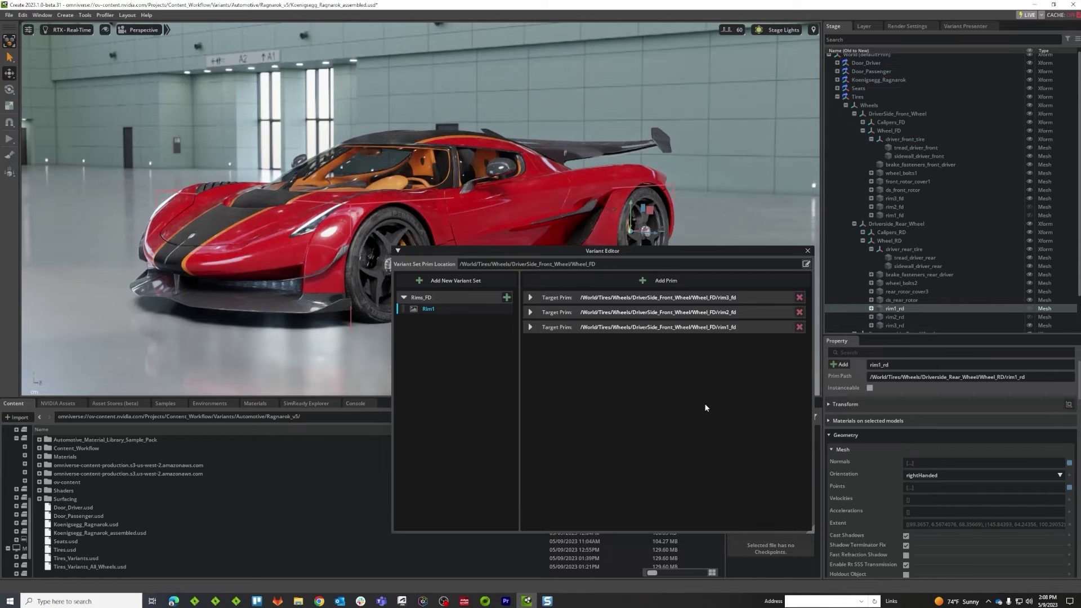
pyautogui.click(530, 327)
pyautogui.click(530, 312)
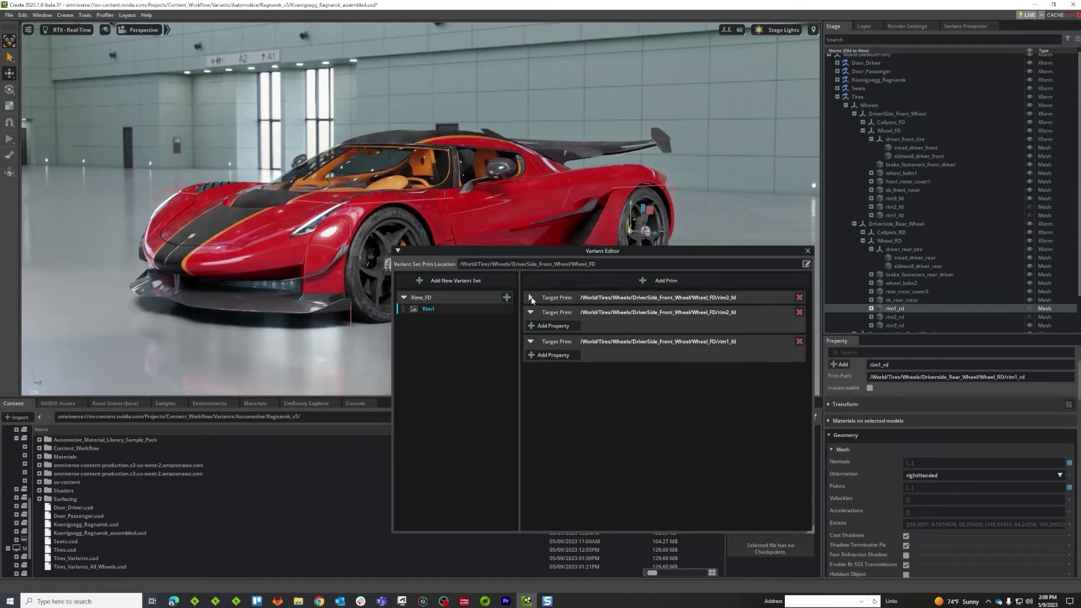
pyautogui.click(531, 297)
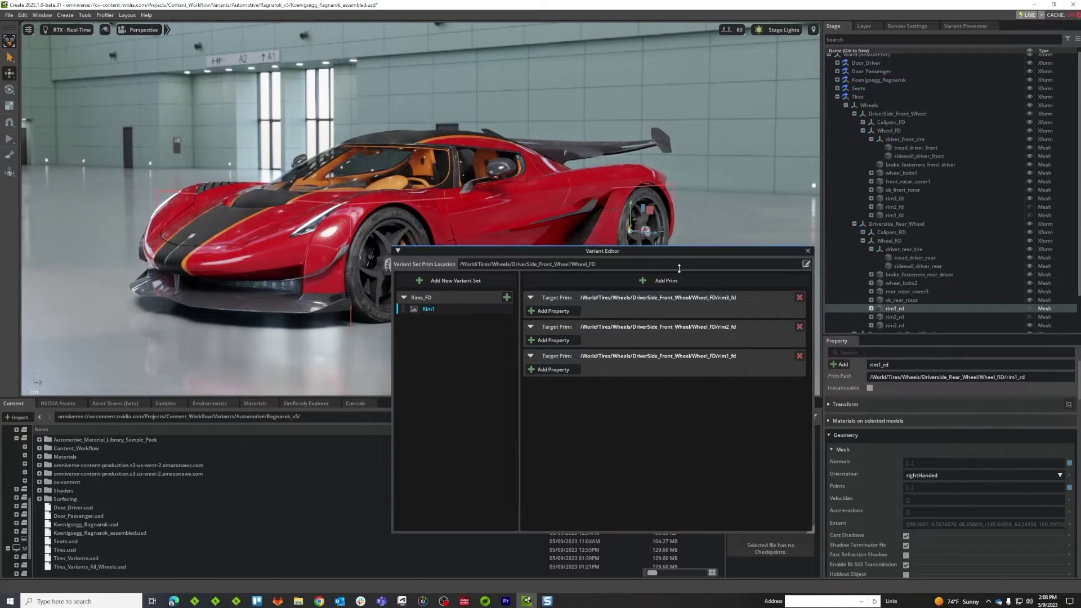
pyautogui.moveTo(681, 248); pyautogui.dragTo(654, 275)
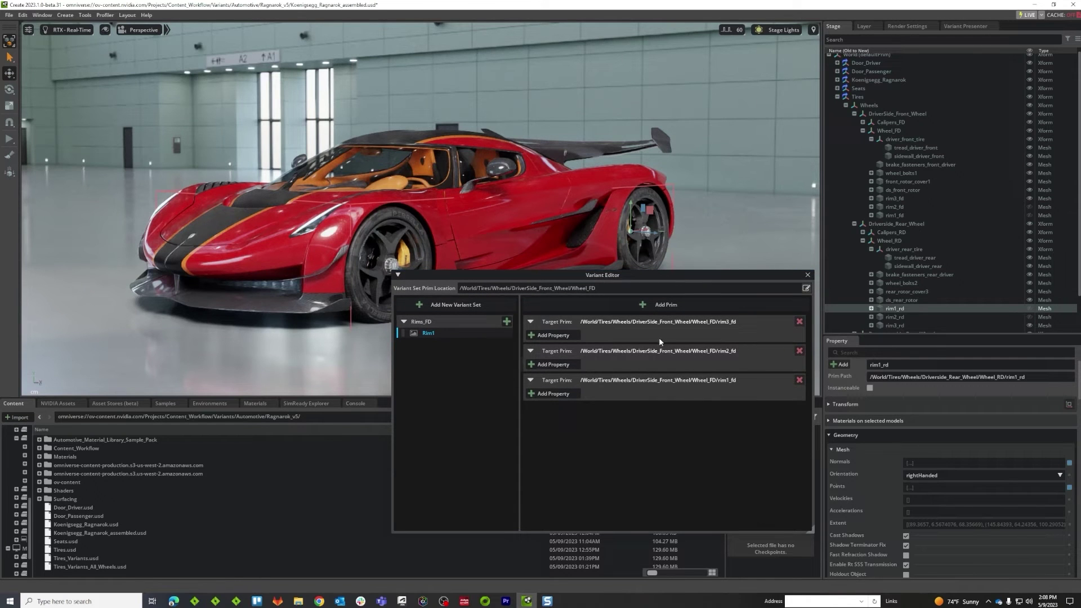
# Add the visibility property to the rim3_fd target prim
pyautogui.click(547, 336)
pyautogui.scroll(-4, 532, 305)
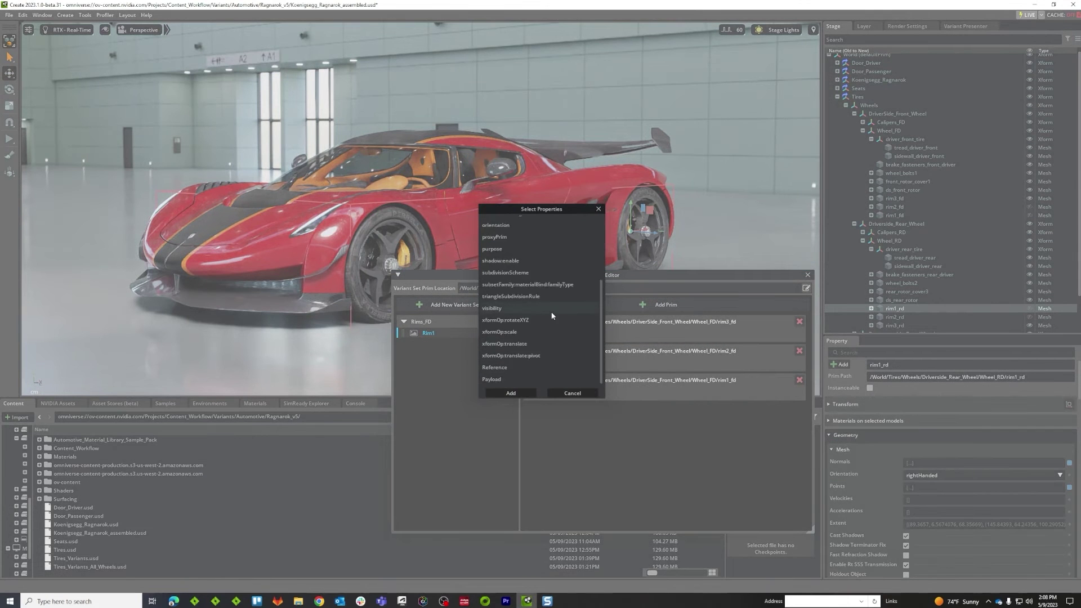
pyautogui.click(501, 307)
pyautogui.click(510, 393)
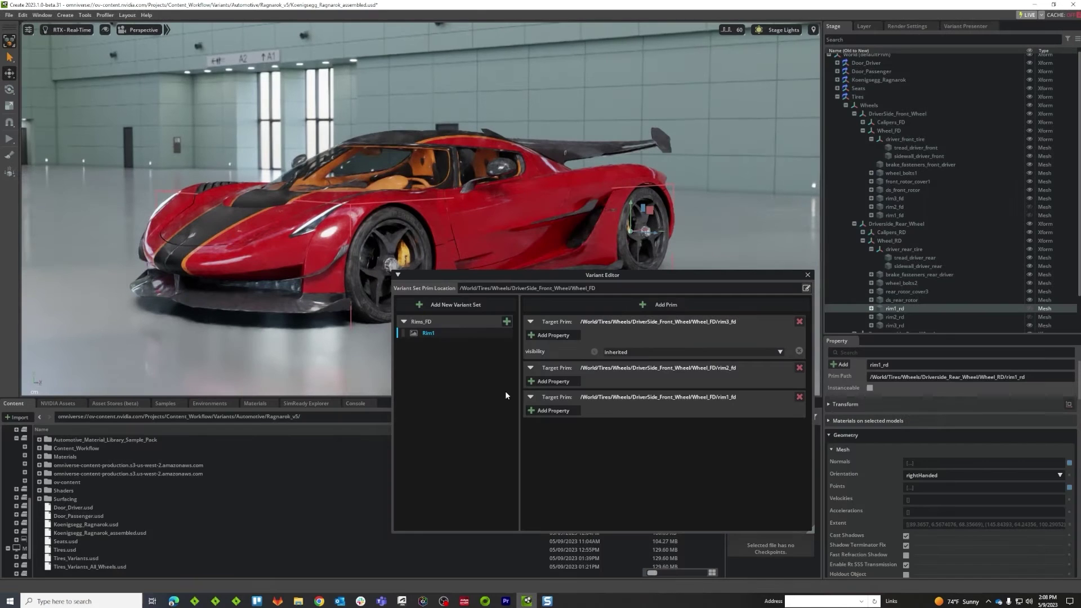
# Add the visibility property to the rim2_fd target prim
pyautogui.click(557, 383)
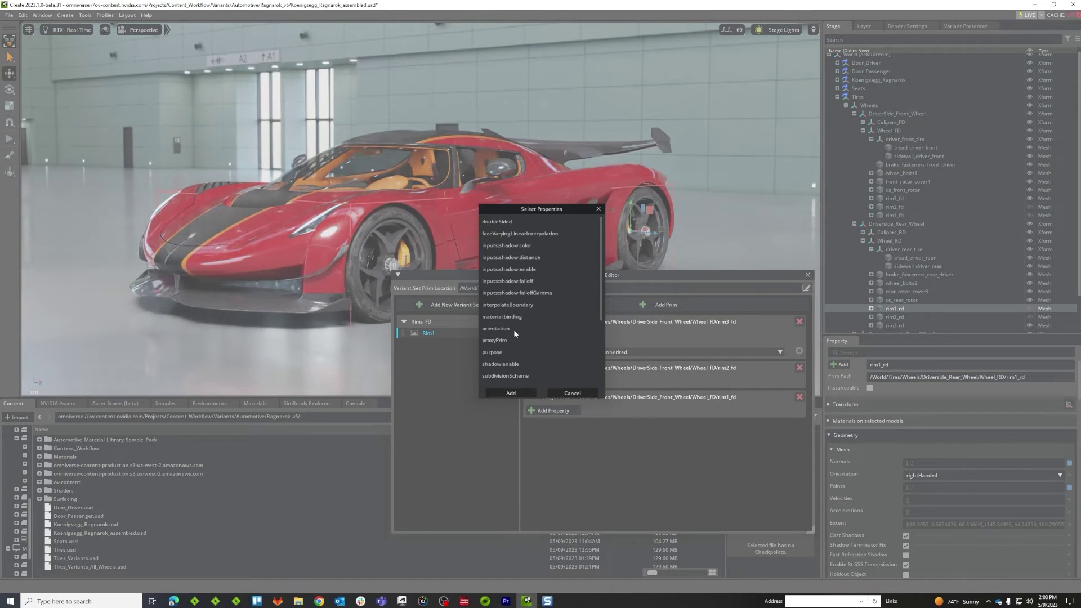
pyautogui.scroll(-5, 513, 329)
pyautogui.scroll(1, 544, 337)
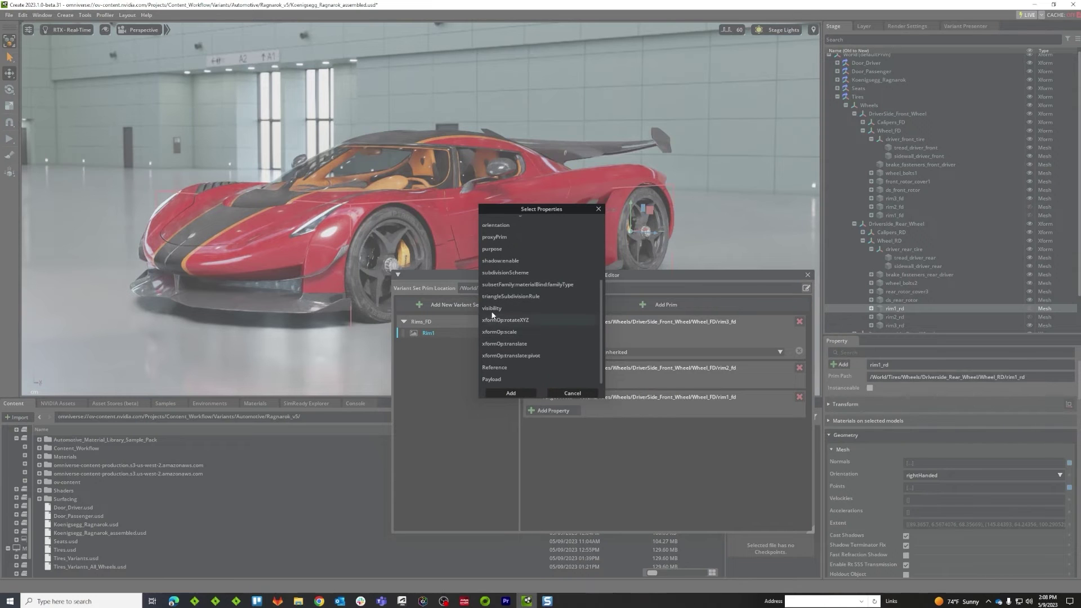
pyautogui.click(491, 308)
pyautogui.click(510, 393)
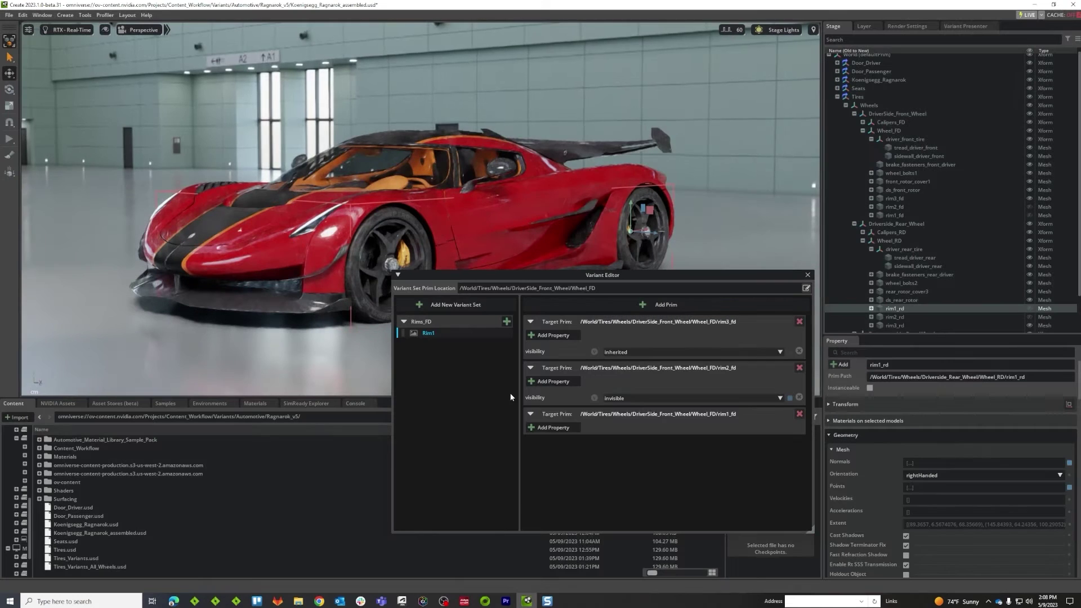
# Add the visibility property to the rim1_fd target prim
pyautogui.click(543, 429)
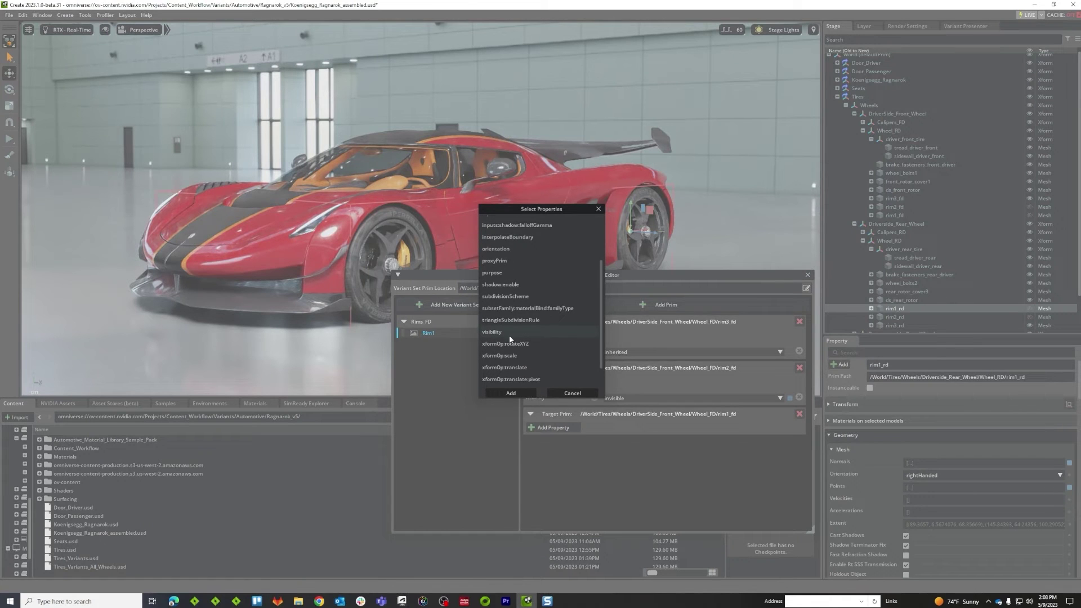
pyautogui.scroll(-3, 510, 339)
pyautogui.click(491, 308)
pyautogui.click(510, 393)
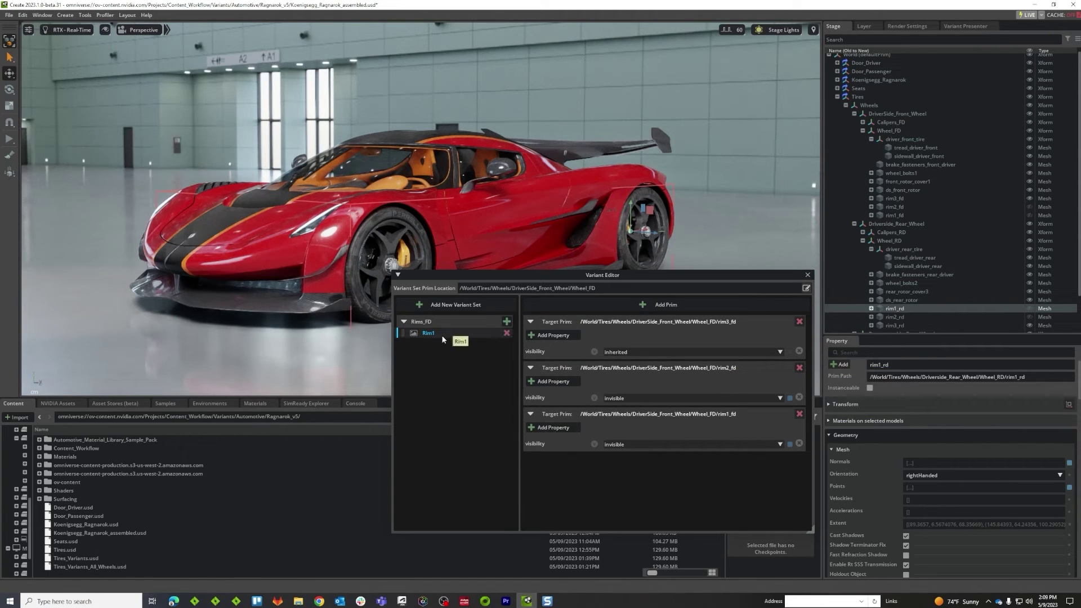
# In Rim1, set rim1_fd to inherited and rim3_fd to invisible, then dock the Variant Editor at the bottom
pyautogui.click(620, 444)
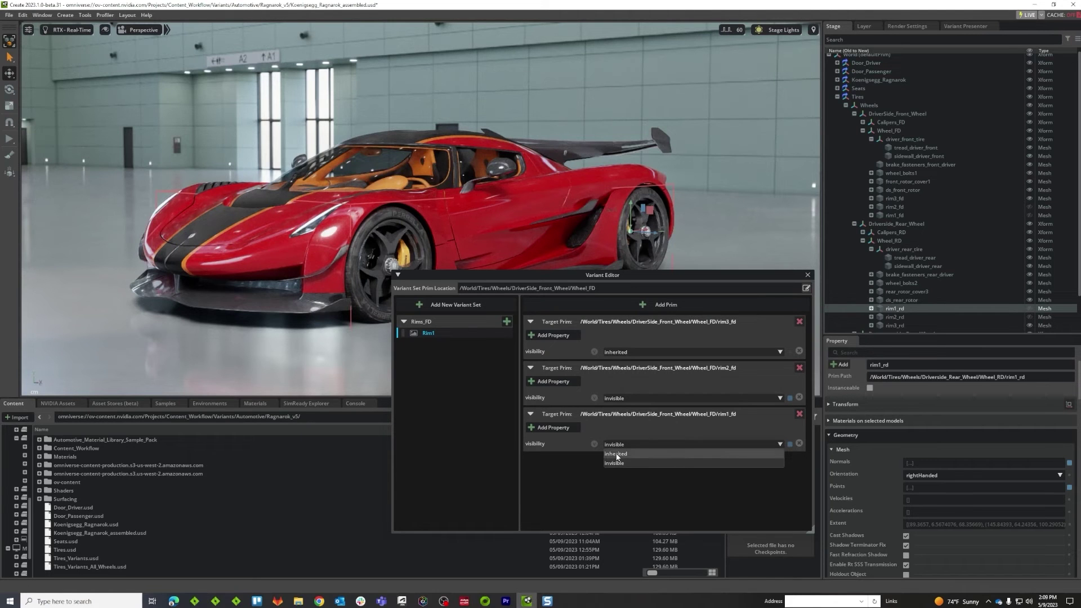
pyautogui.click(617, 456)
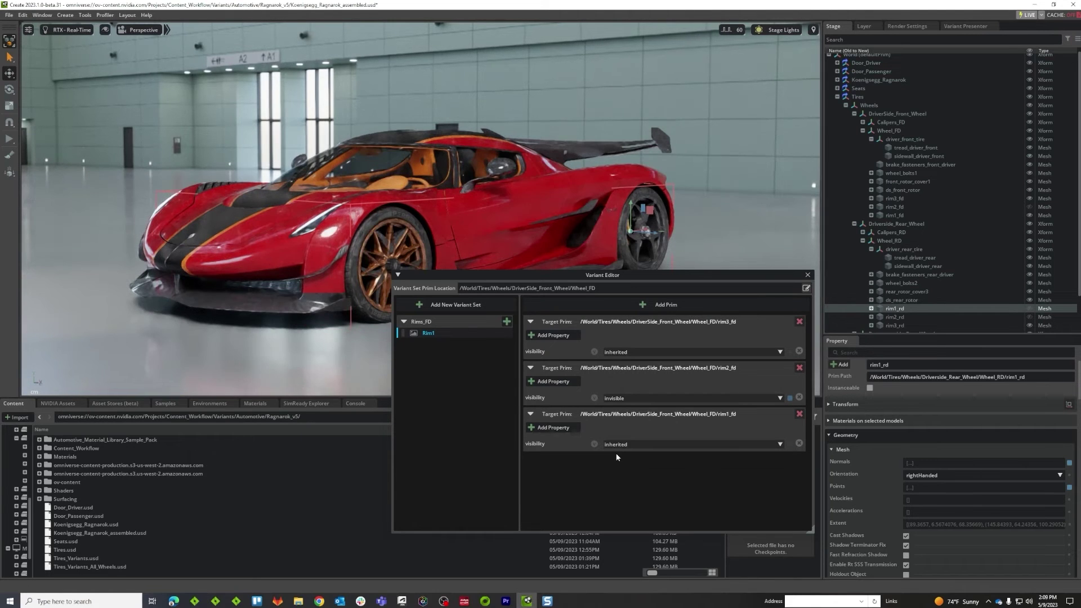
pyautogui.click(626, 351)
pyautogui.click(615, 370)
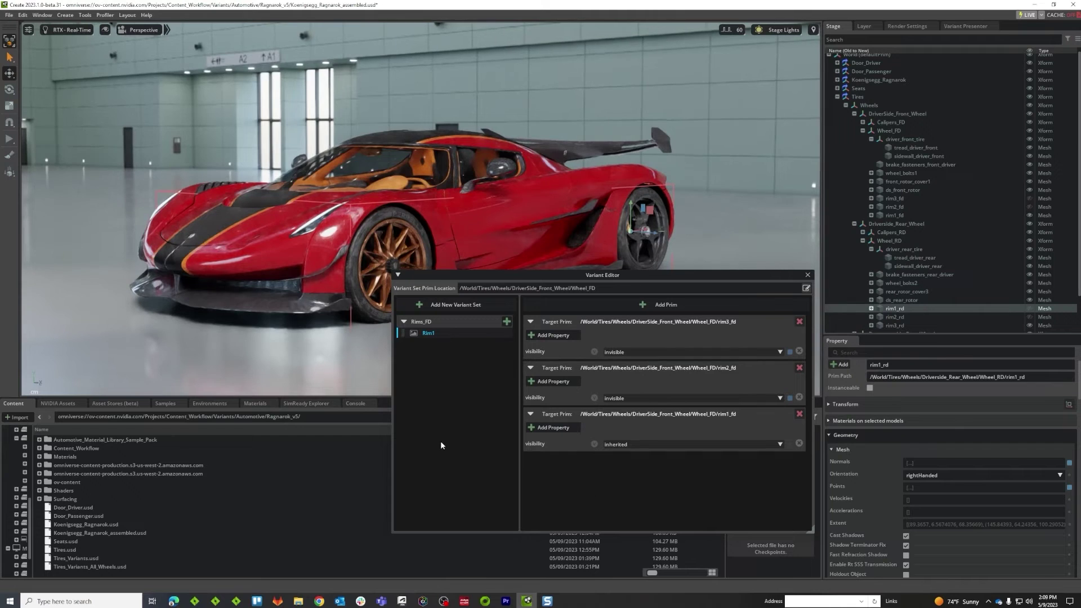
pyautogui.moveTo(506, 275); pyautogui.dragTo(411, 488)
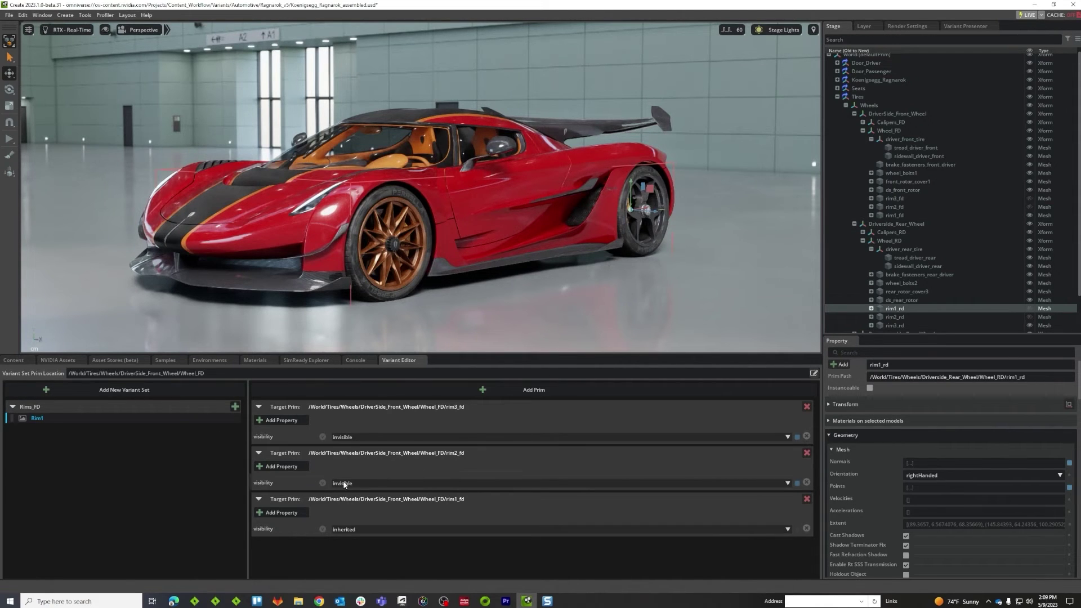
# Duplicate the Rim1 variant and rename the Rim1_1 copy to Rim2
pyautogui.rightClick(76, 418)
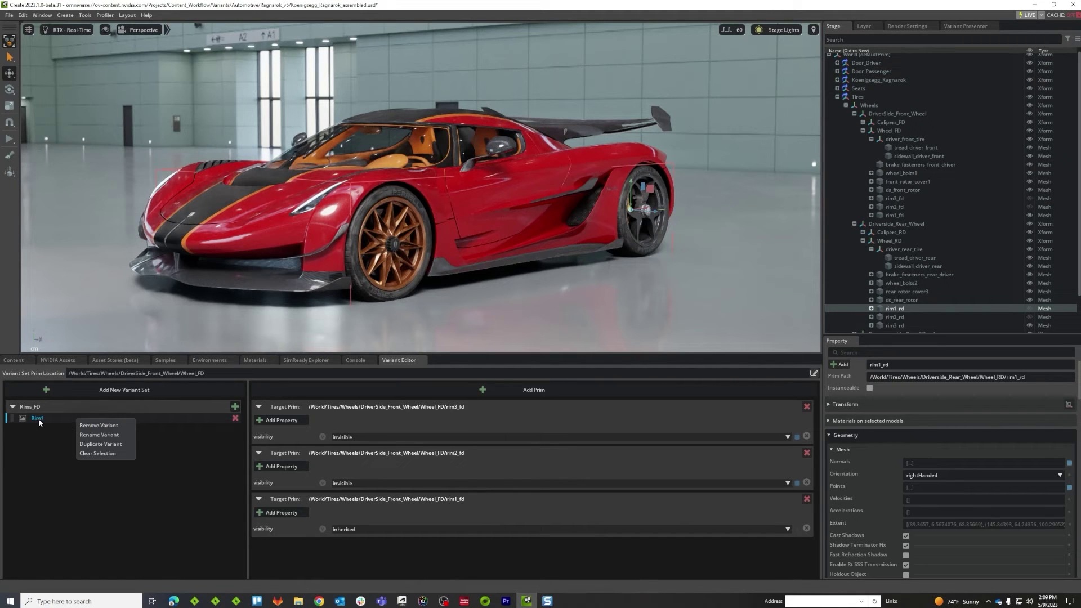
pyautogui.click(86, 449)
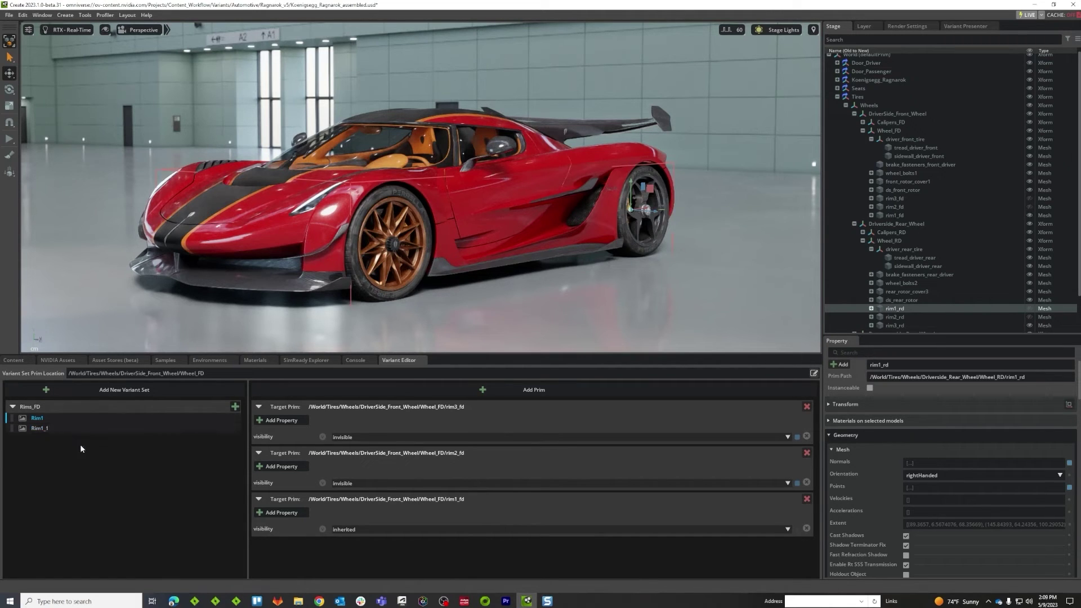
pyautogui.rightClick(41, 428)
pyautogui.click(30, 435)
pyautogui.click(41, 426)
pyautogui.rightClick(50, 428)
pyautogui.click(75, 446)
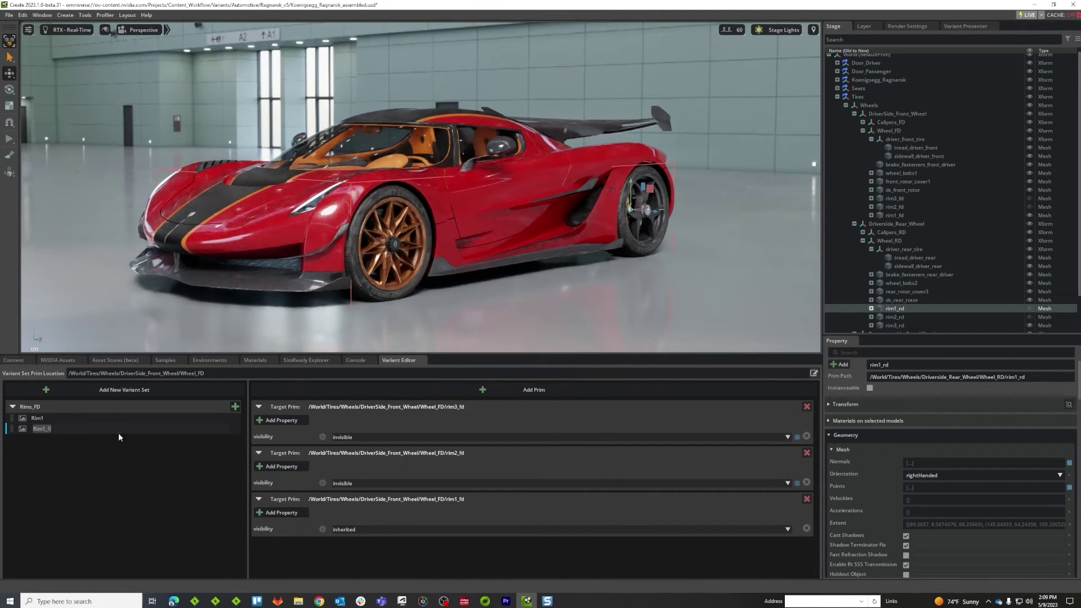
pyautogui.write('2')
pyautogui.press('Return')
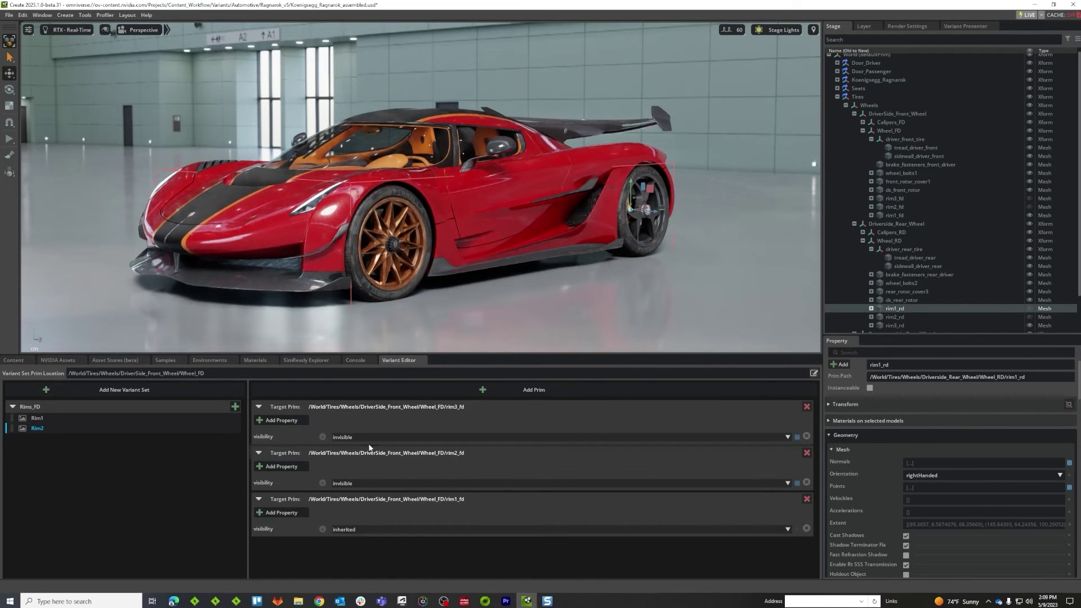
# In Rim2, set rim1_fd to invisible and rim2_fd to inherited visibility
pyautogui.click(356, 529)
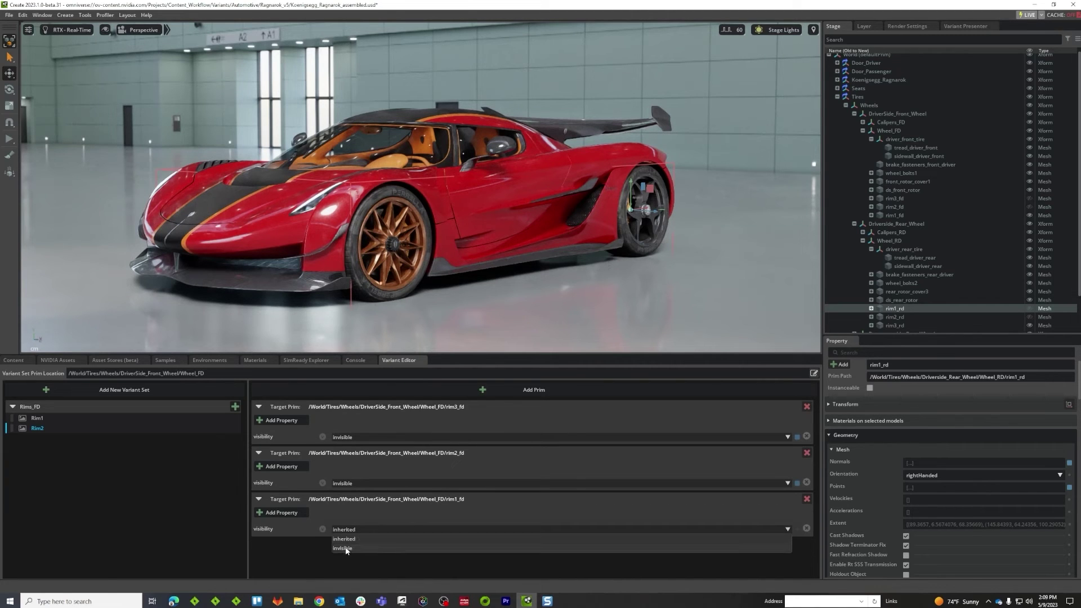
pyautogui.click(345, 548)
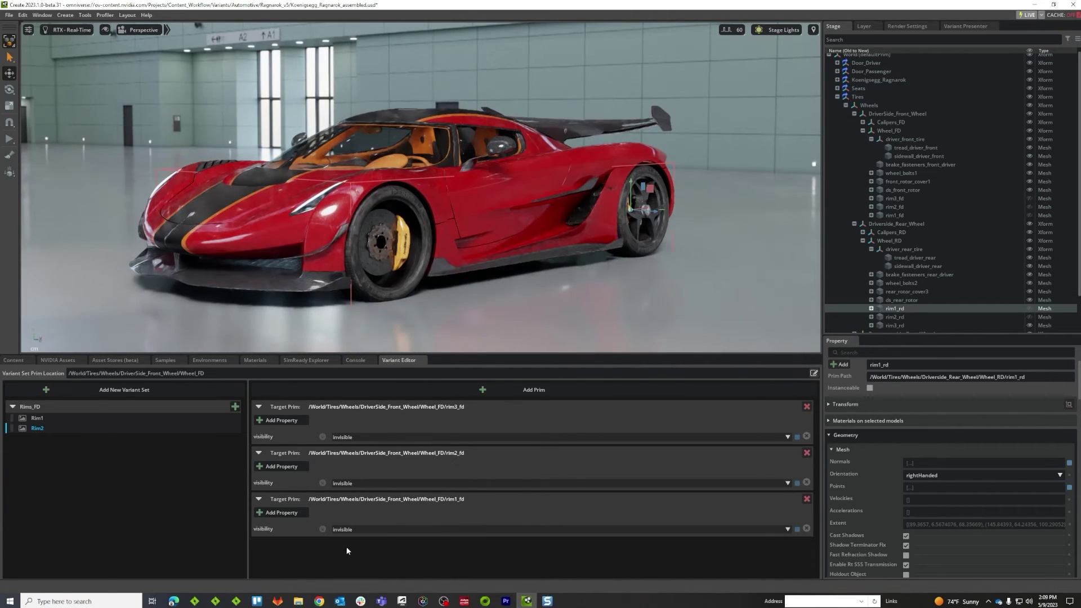
pyautogui.click(357, 484)
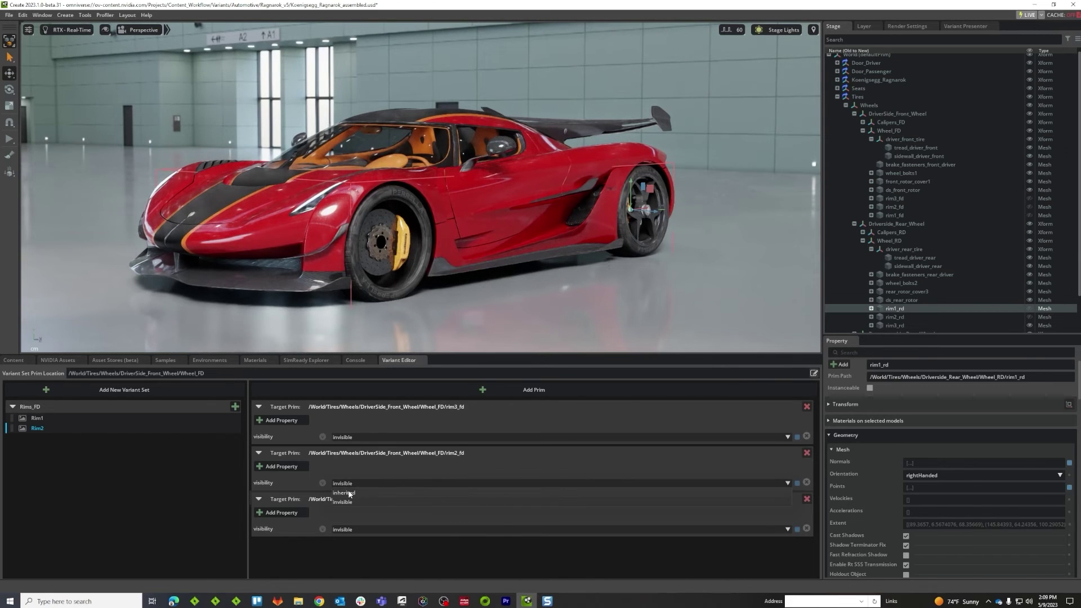
pyautogui.click(344, 494)
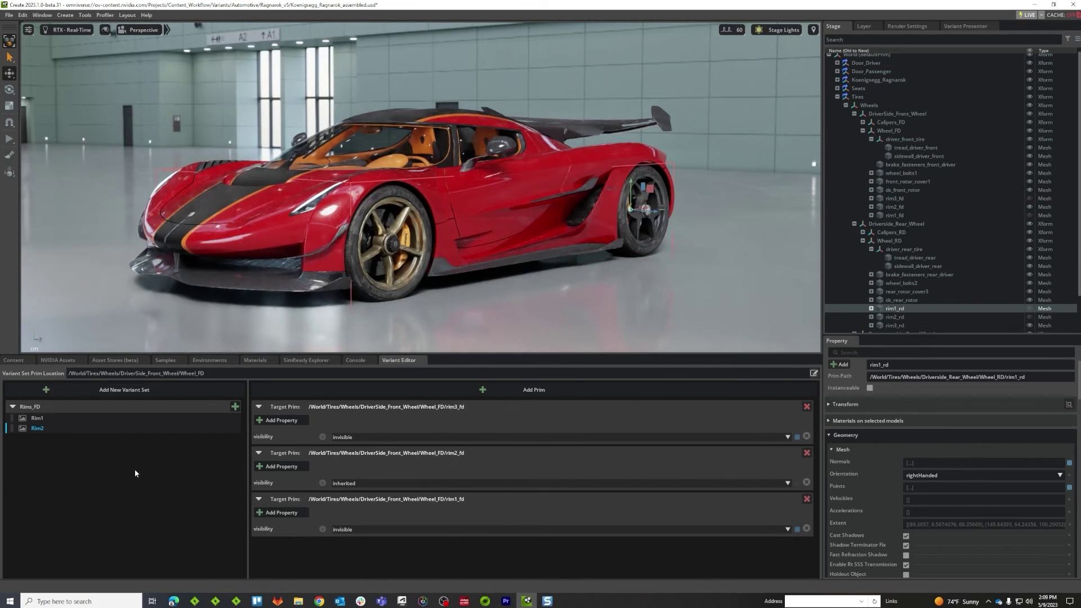
pyautogui.rightClick(63, 427)
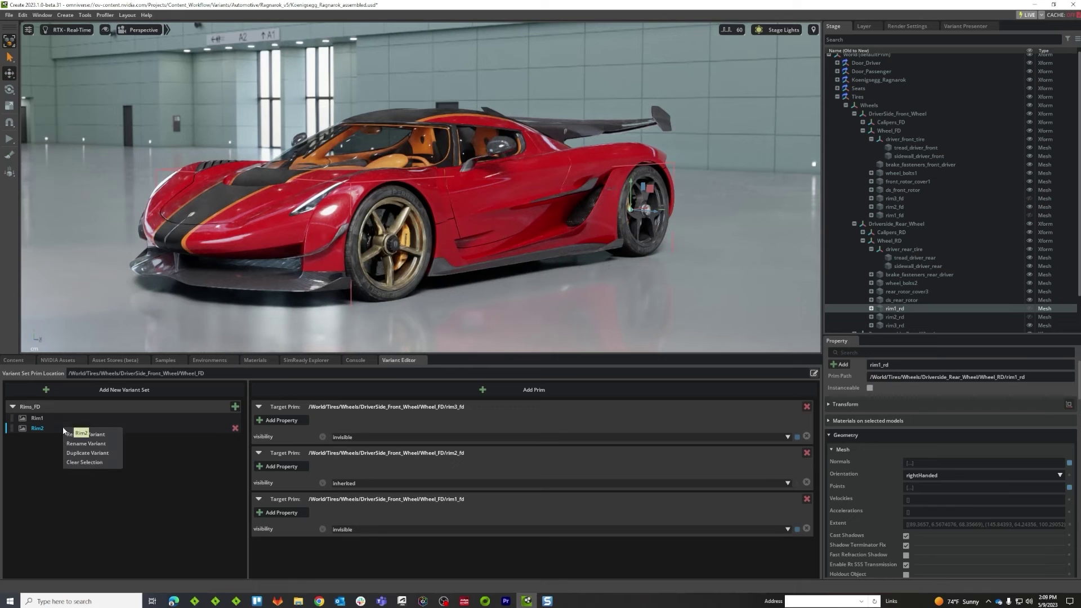
# Duplicate the Rim2 variant and rename the copy from Rim2_1 to Rim3
pyautogui.click(77, 453)
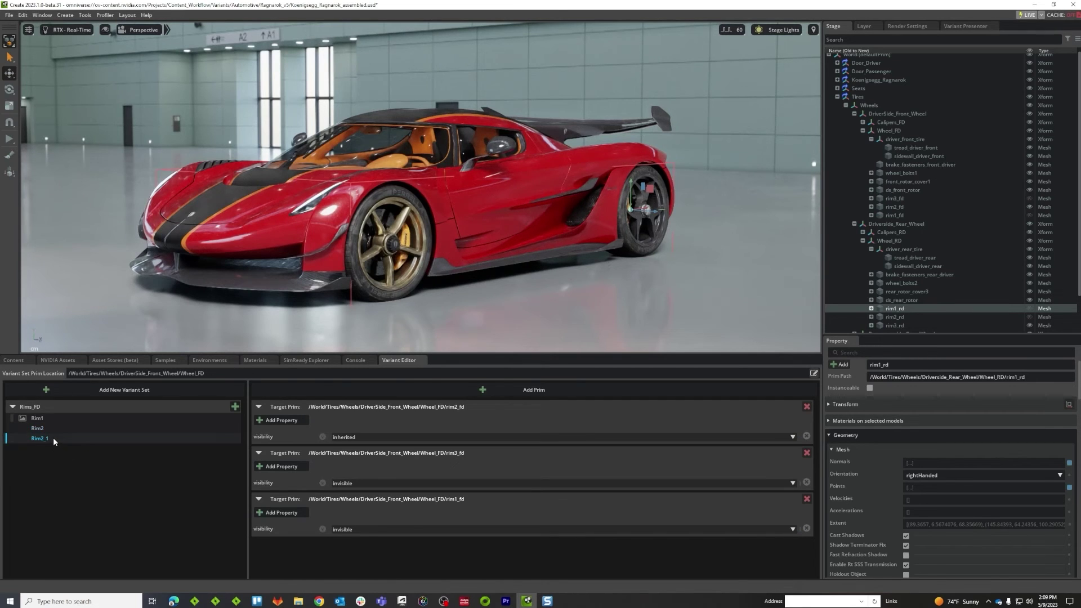
pyautogui.rightClick(53, 437)
pyautogui.click(70, 453)
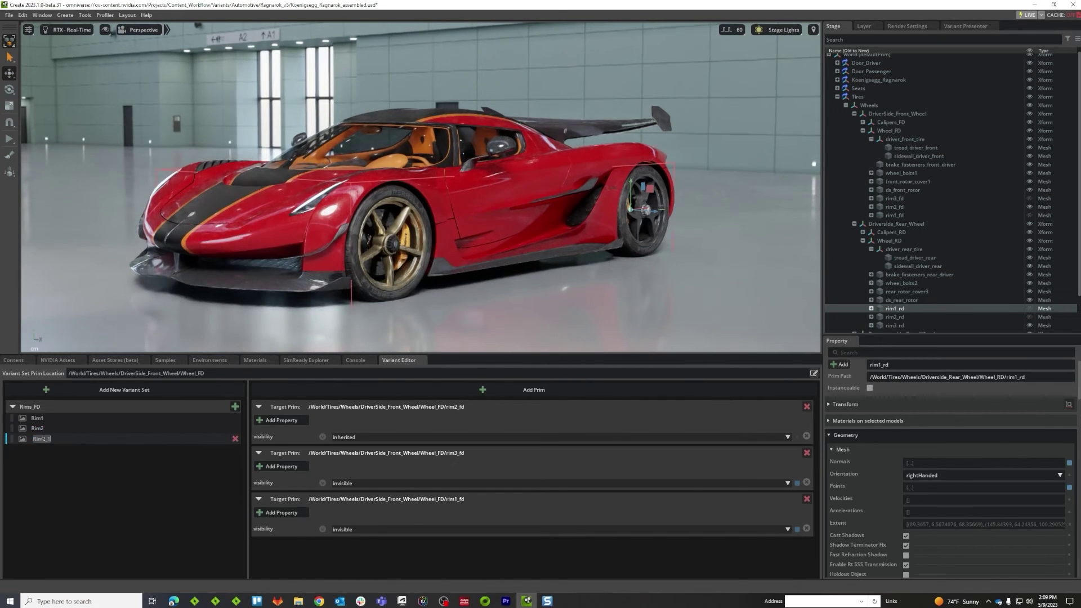
pyautogui.press('BackSpace')
pyautogui.press('BackSpace')
pyautogui.press('BackSpace')
pyautogui.write('3')
pyautogui.press('Return')
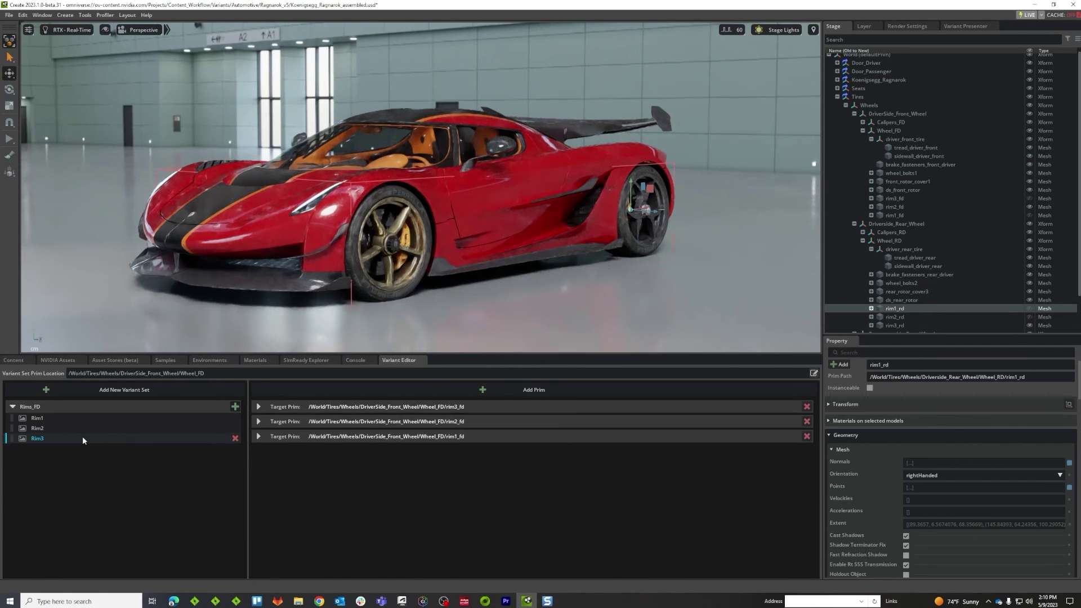
# In the Rim3 variant, make rim2_fd invisible and set rim3_fd to inherited visibility
pyautogui.click(258, 437)
pyautogui.click(259, 421)
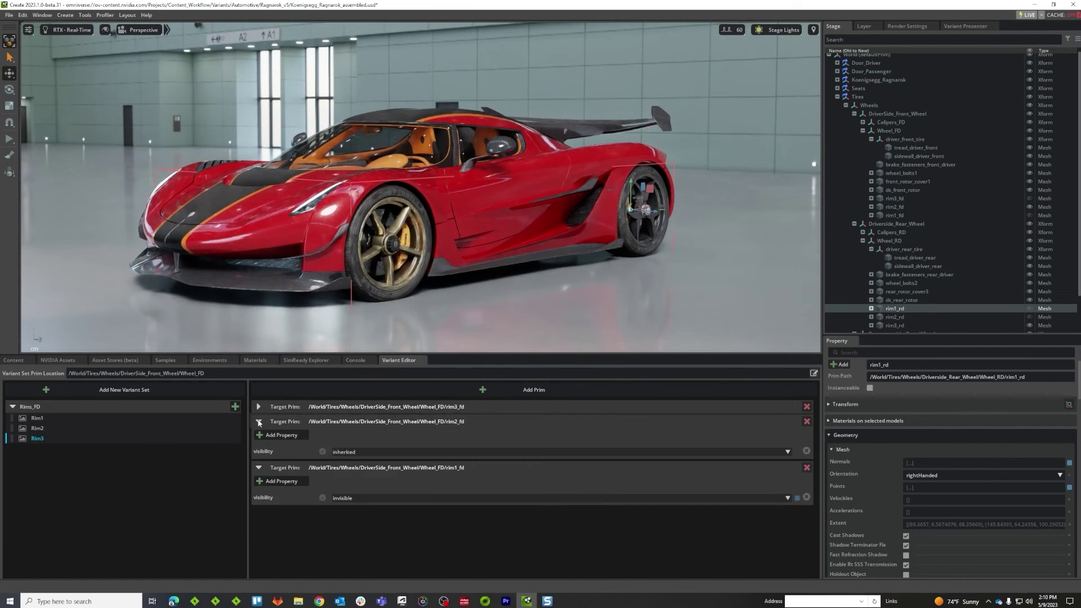
pyautogui.click(345, 452)
pyautogui.click(344, 471)
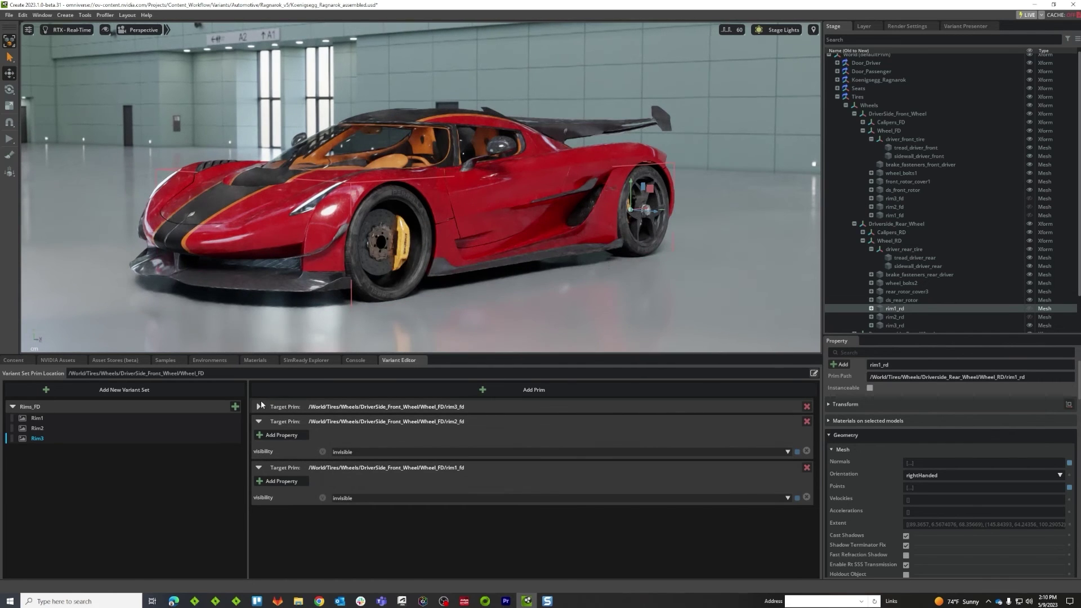
pyautogui.click(259, 407)
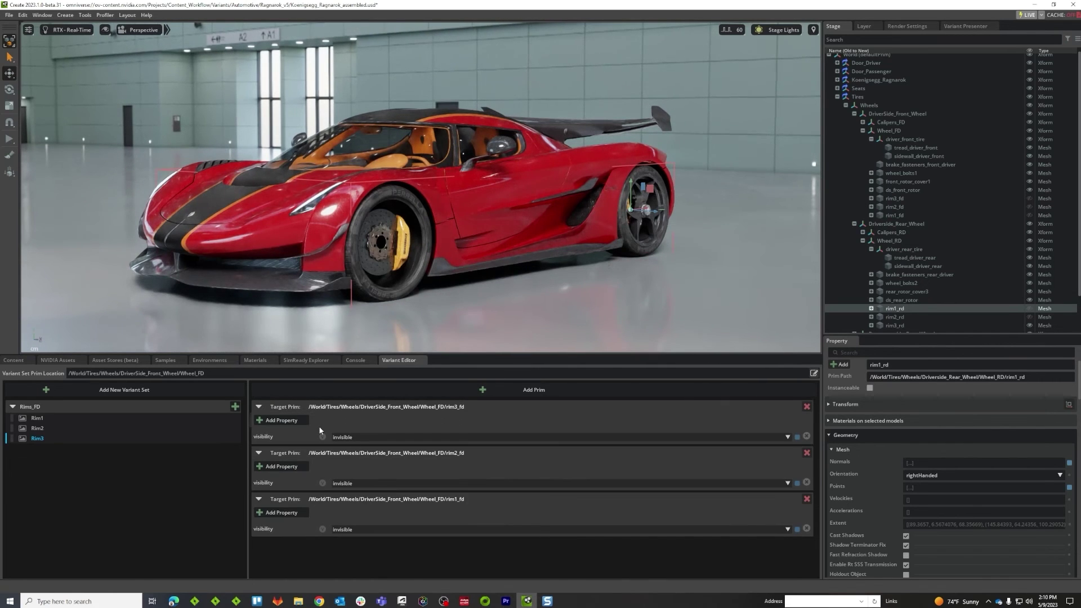
pyautogui.click(350, 436)
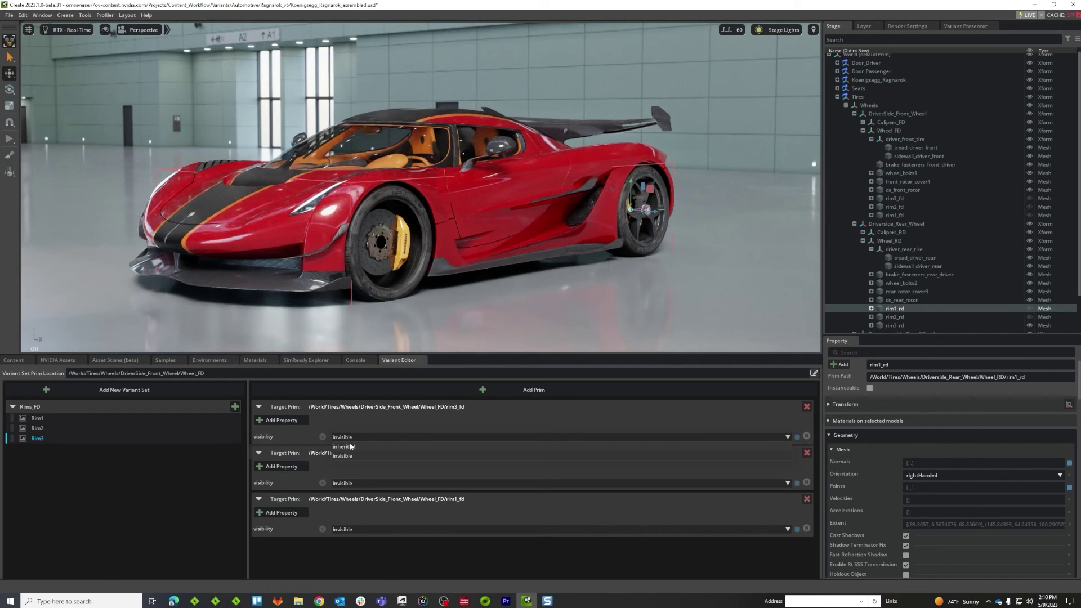
pyautogui.click(349, 447)
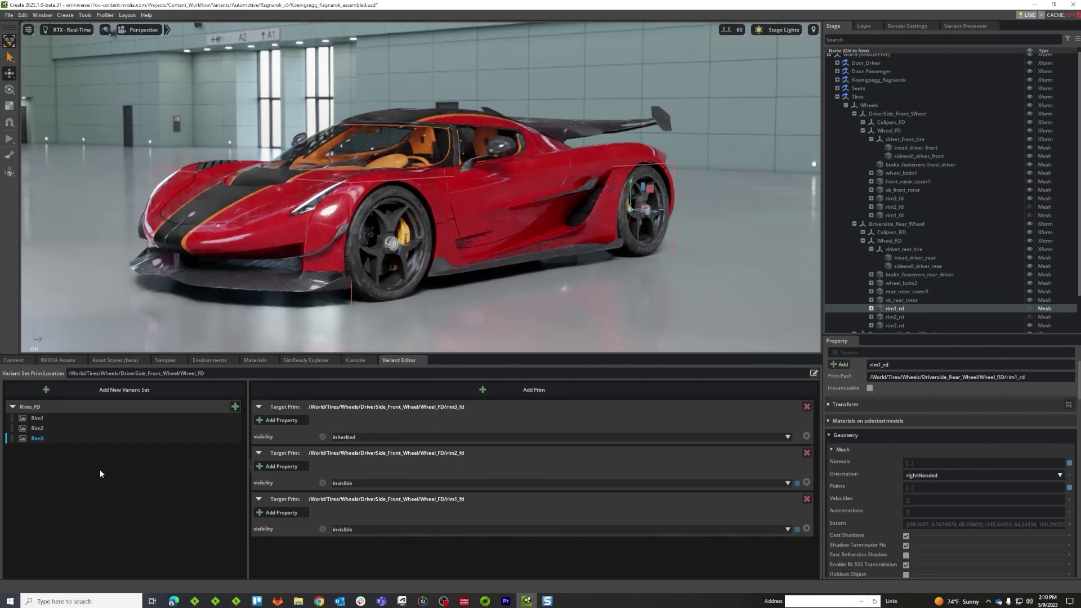
# Switch between Rim2, Rim1 and back to Rim2 to check the front wheel rims swap
pyautogui.click(48, 428)
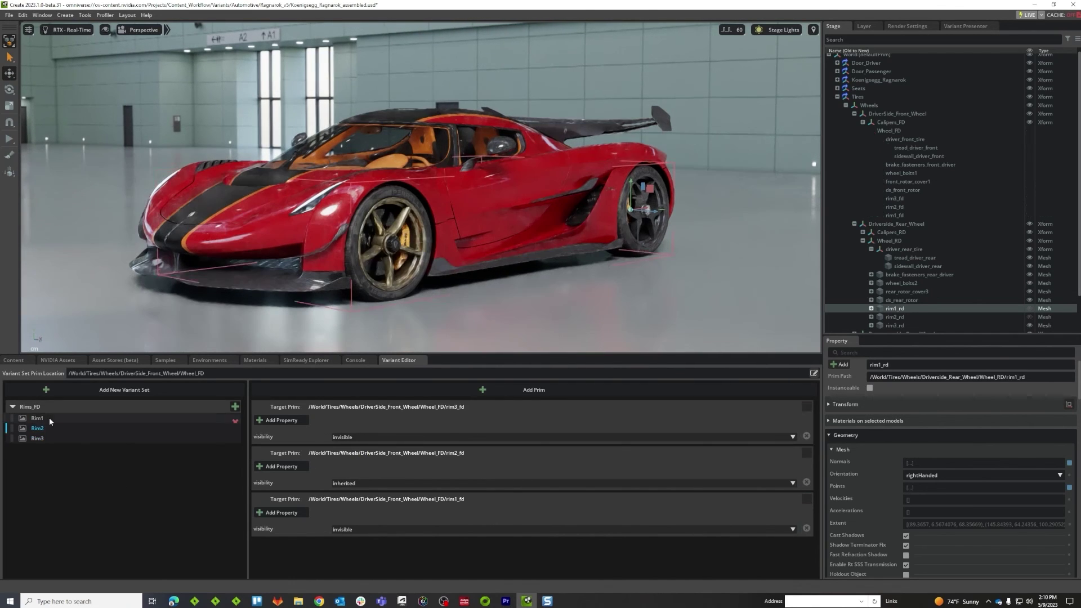
pyautogui.click(48, 418)
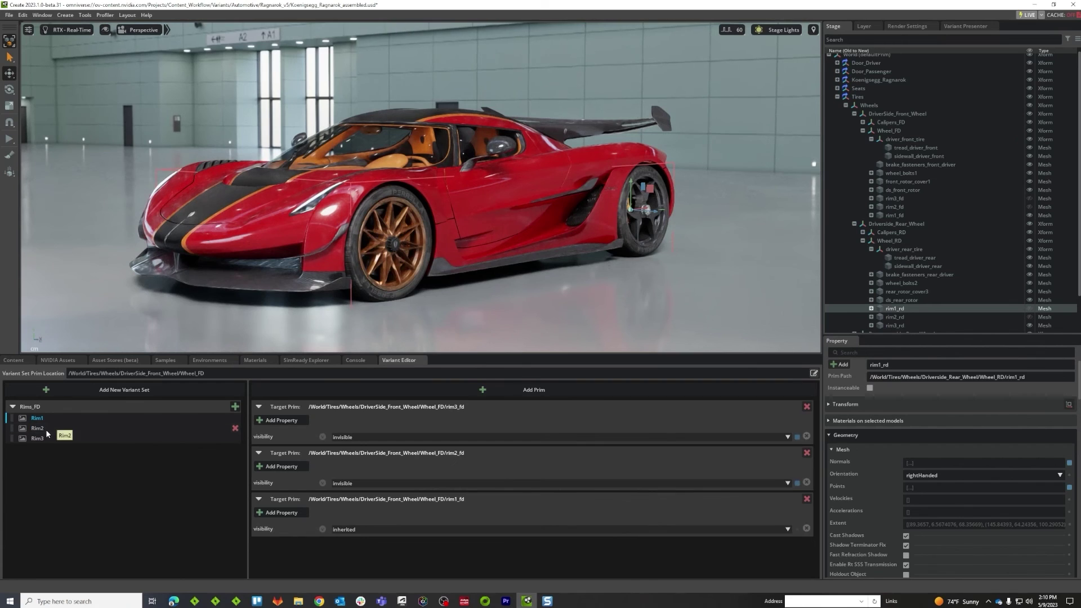
pyautogui.click(46, 429)
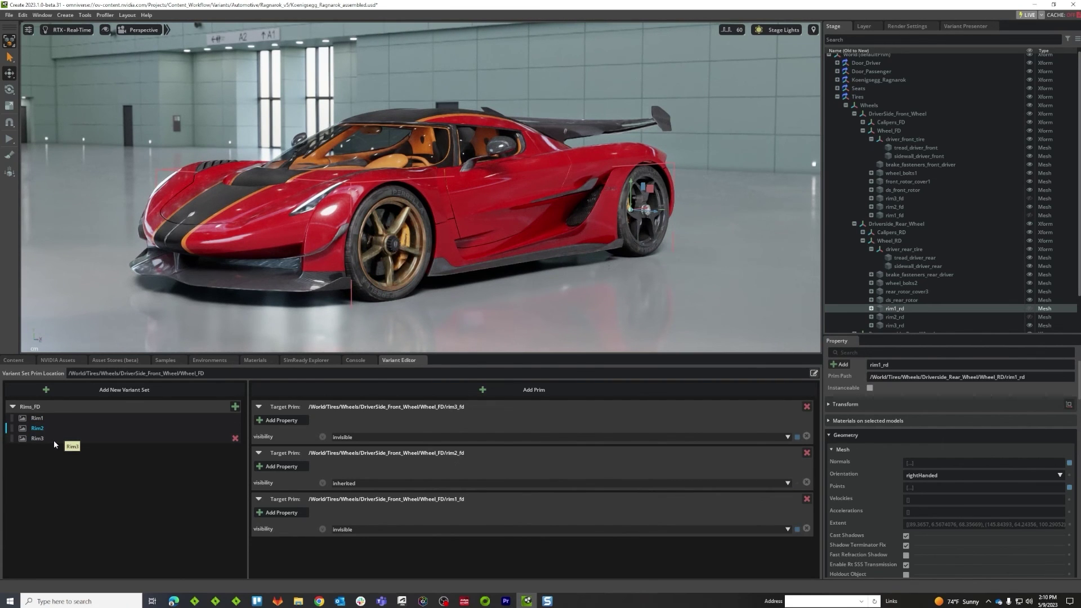